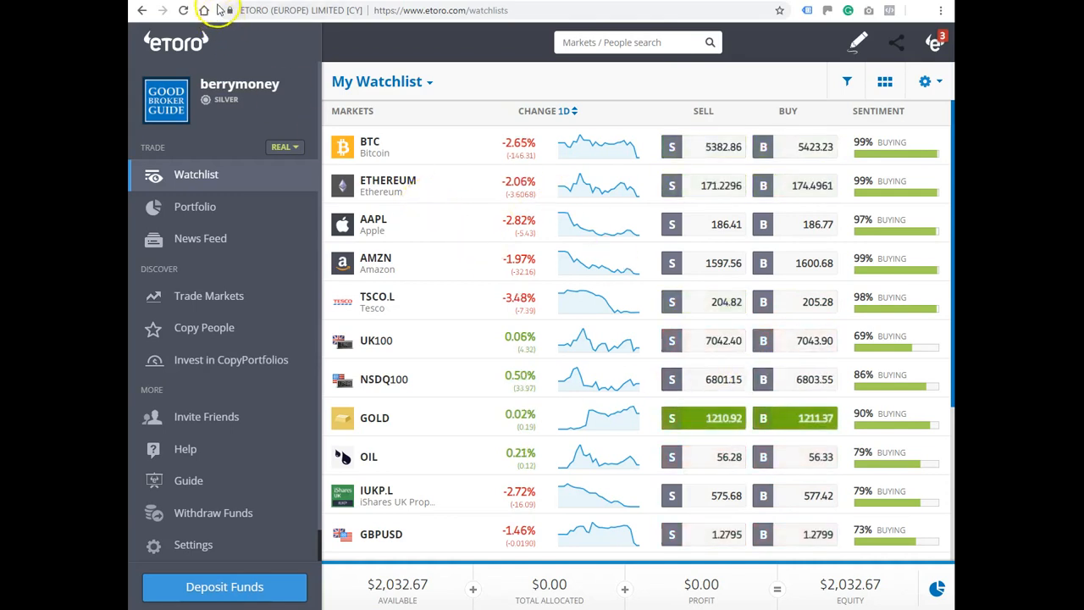
Switch to the Good Broker Guide homepage and look through its featured brokers, broker categories and latest news
{"action": "left_click", "coordinate": [211, 0]}
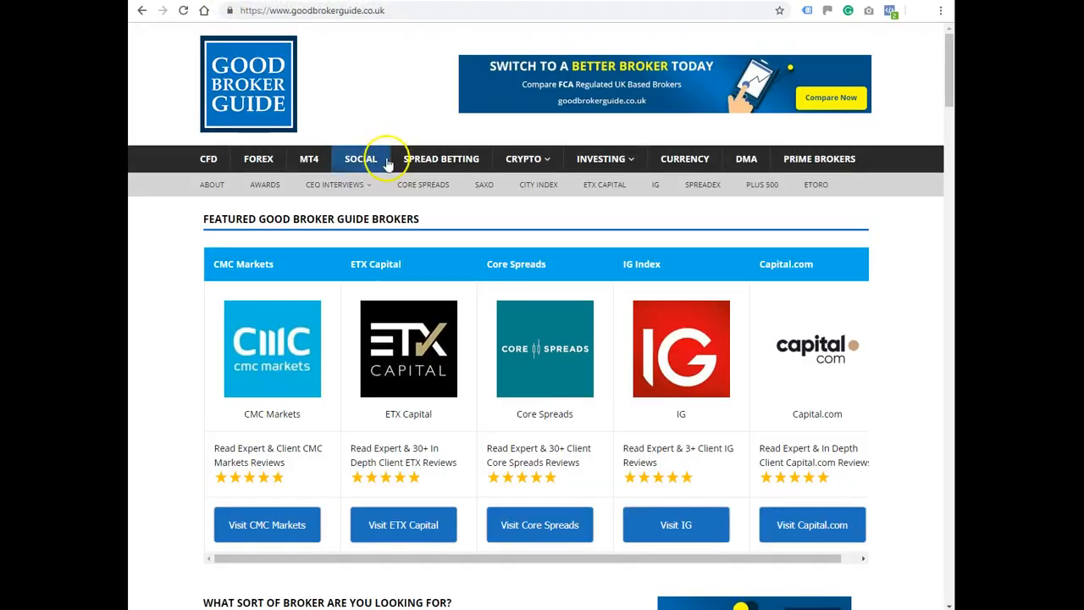
{"action": "scroll", "coordinate": [373, 304], "scroll_direction": "down", "scroll_amount": 6}
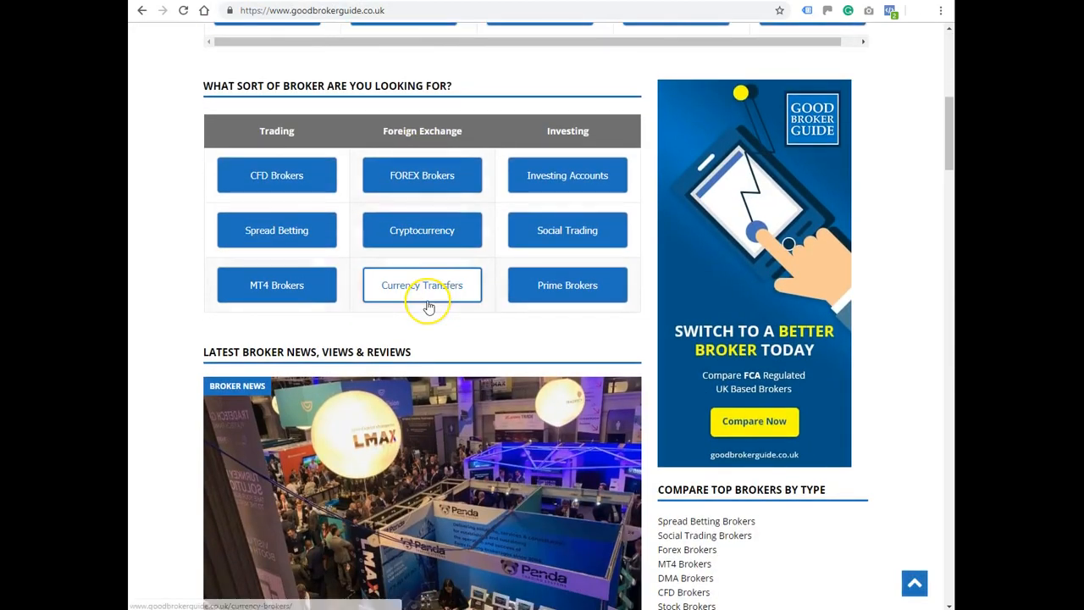
{"action": "scroll", "coordinate": [428, 306], "scroll_direction": "down", "scroll_amount": 6}
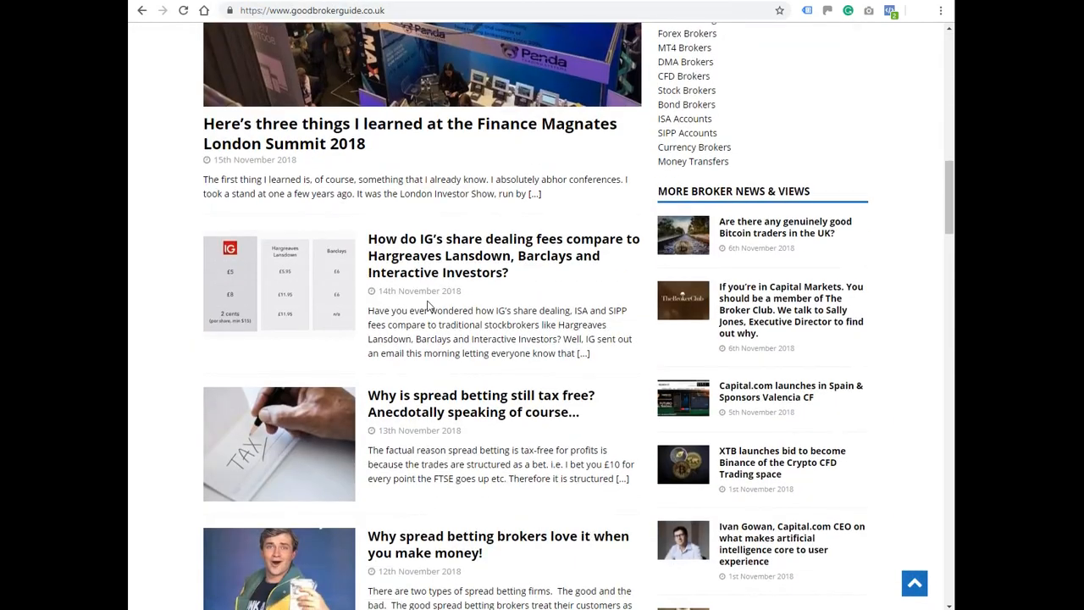
{"action": "scroll", "coordinate": [428, 306], "scroll_direction": "up", "scroll_amount": 13}
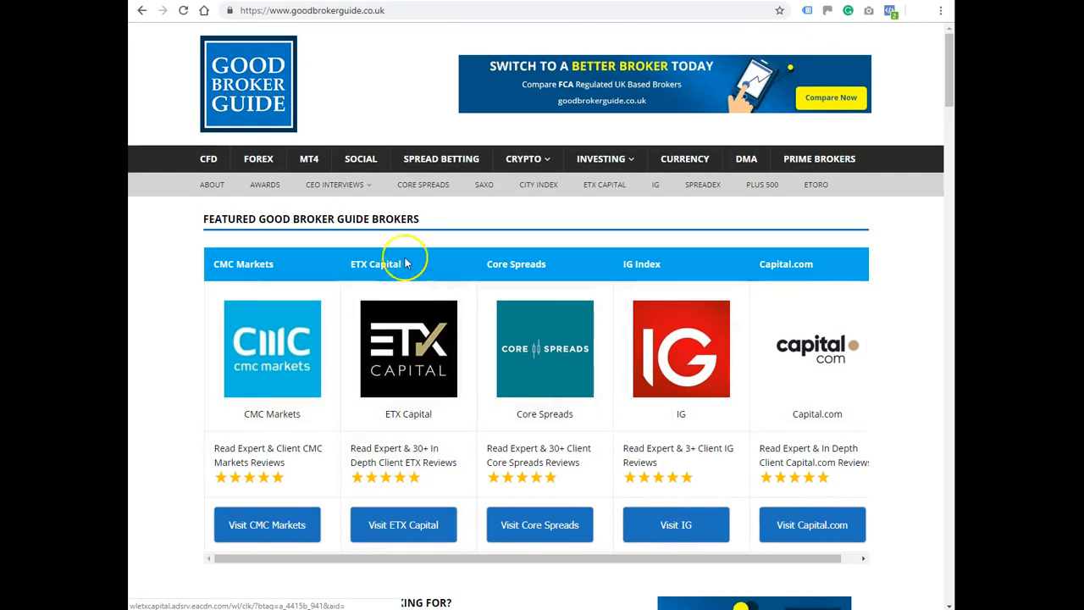
Open Good Broker Guide's eToro comparison page and review the key features, alternative brokers, client reviews and latest articles
{"action": "left_click", "coordinate": [815, 184]}
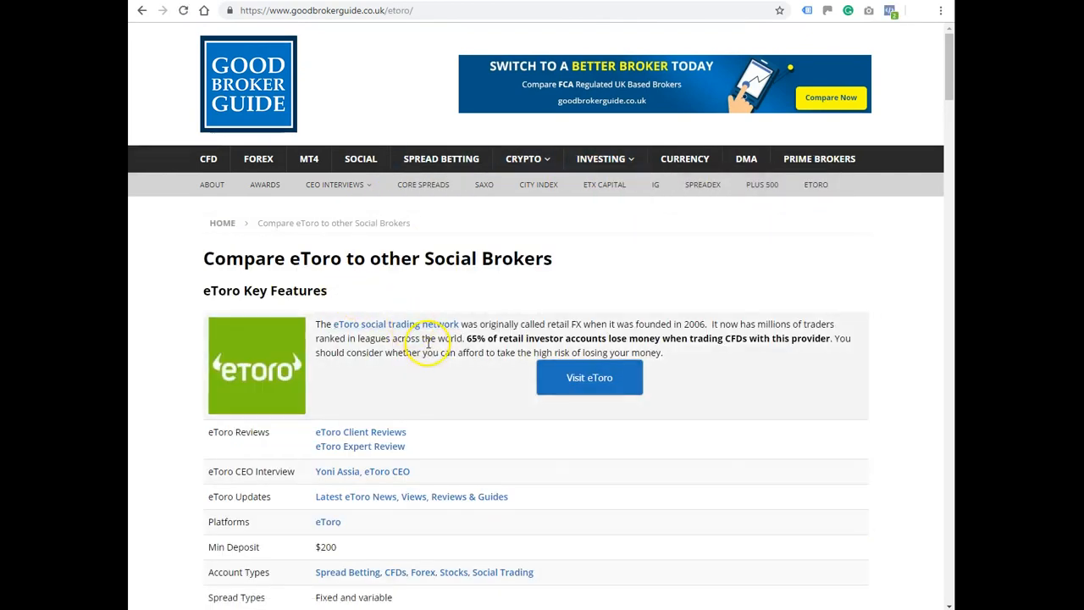
{"action": "scroll", "coordinate": [429, 340], "scroll_direction": "down", "scroll_amount": 3}
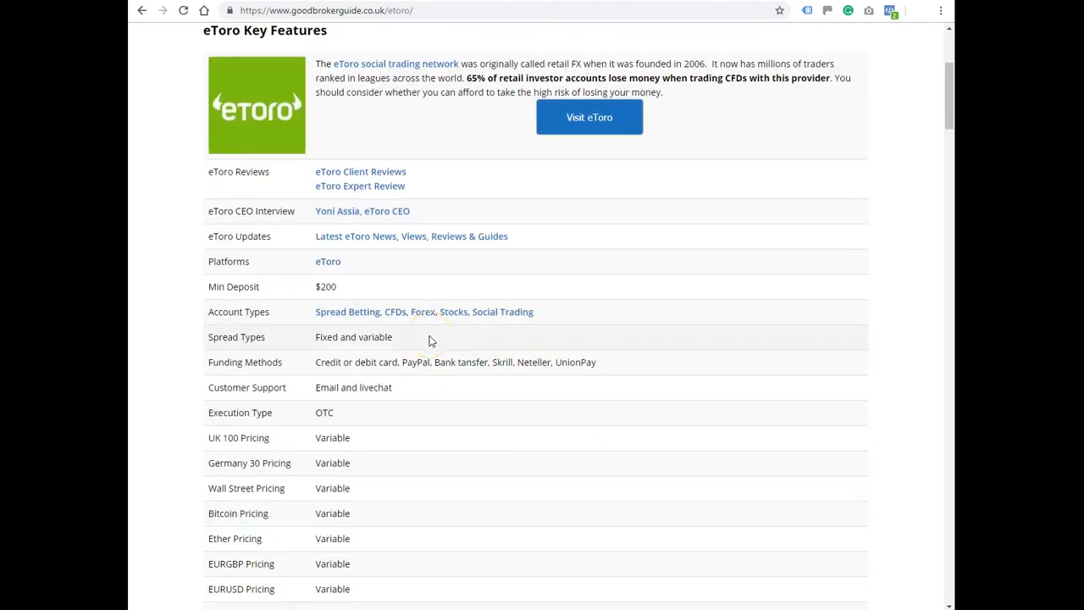
{"action": "scroll", "coordinate": [428, 341], "scroll_direction": "down", "scroll_amount": 7}
{"action": "scroll", "coordinate": [428, 340], "scroll_direction": "down", "scroll_amount": 10}
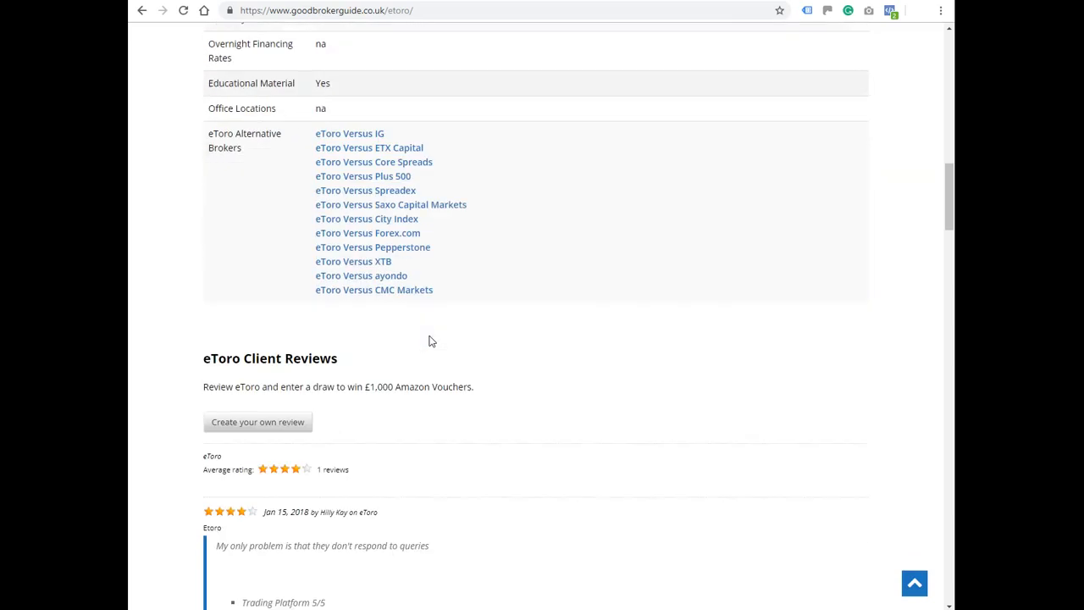
{"action": "scroll", "coordinate": [428, 340], "scroll_direction": "down", "scroll_amount": 10}
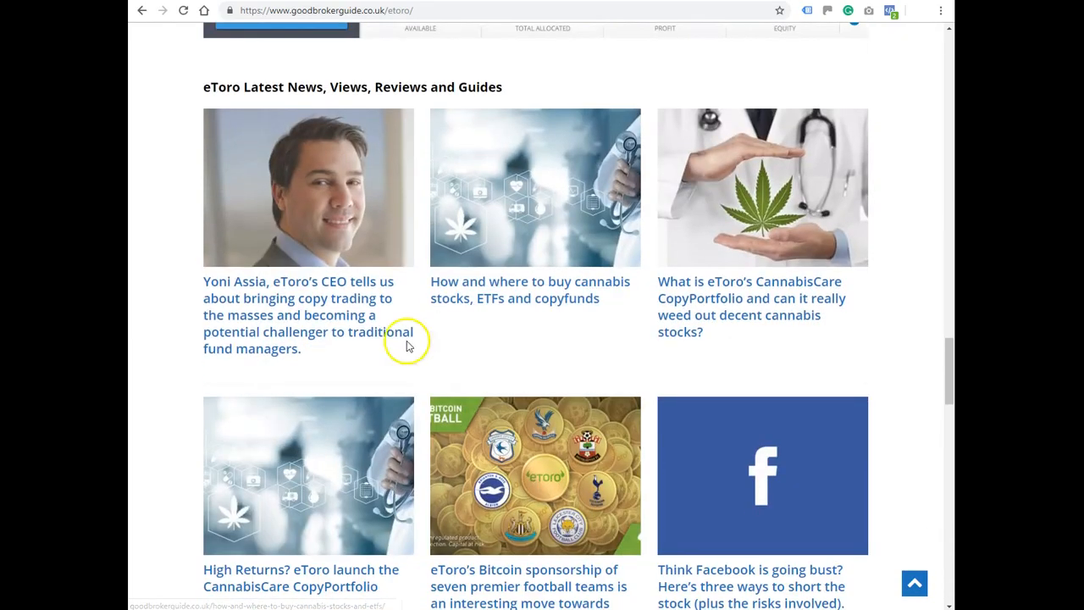
Open the eToro CEO interview about bringing copy trading to the masses and skim through the article
{"action": "left_click", "coordinate": [279, 294]}
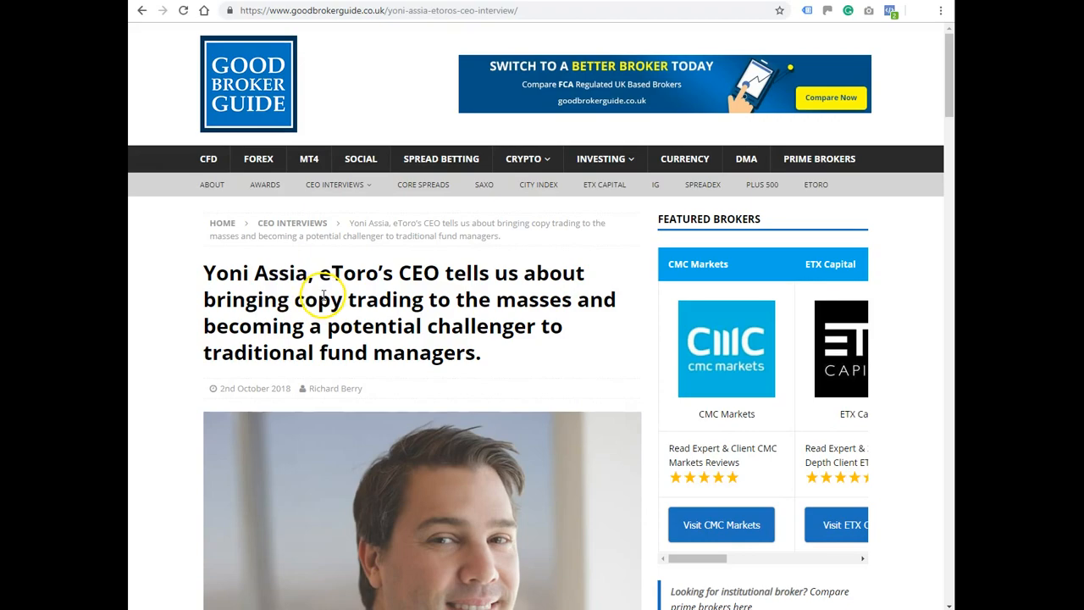
{"action": "scroll", "coordinate": [323, 296], "scroll_direction": "down", "scroll_amount": 12}
{"action": "scroll", "coordinate": [325, 303], "scroll_direction": "up", "scroll_amount": 5}
{"action": "scroll", "coordinate": [326, 302], "scroll_direction": "up", "scroll_amount": 5}
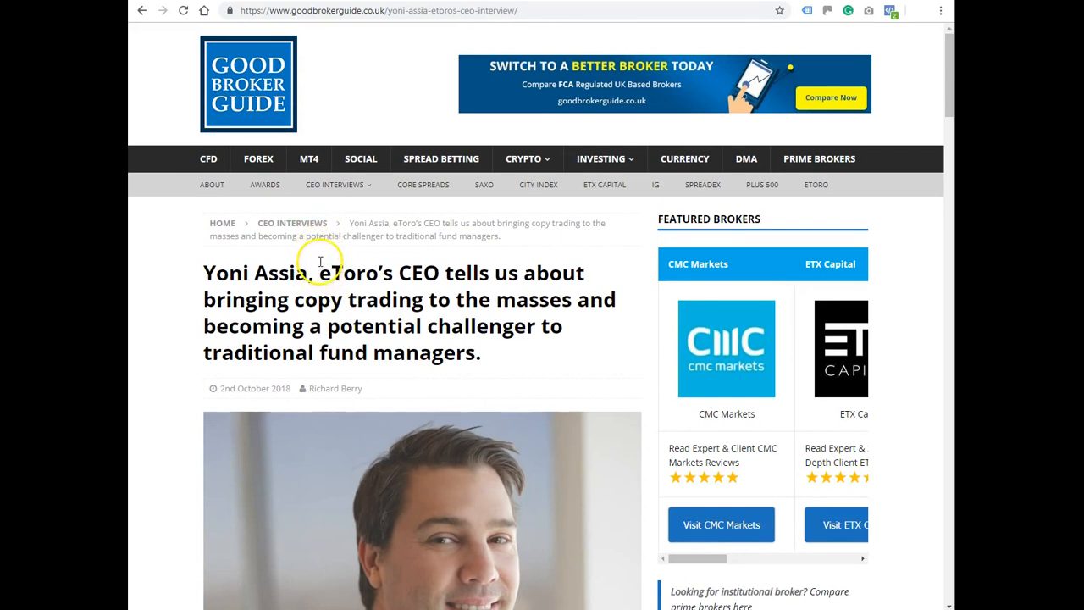
{"action": "scroll", "coordinate": [365, 300], "scroll_direction": "down", "scroll_amount": 7}
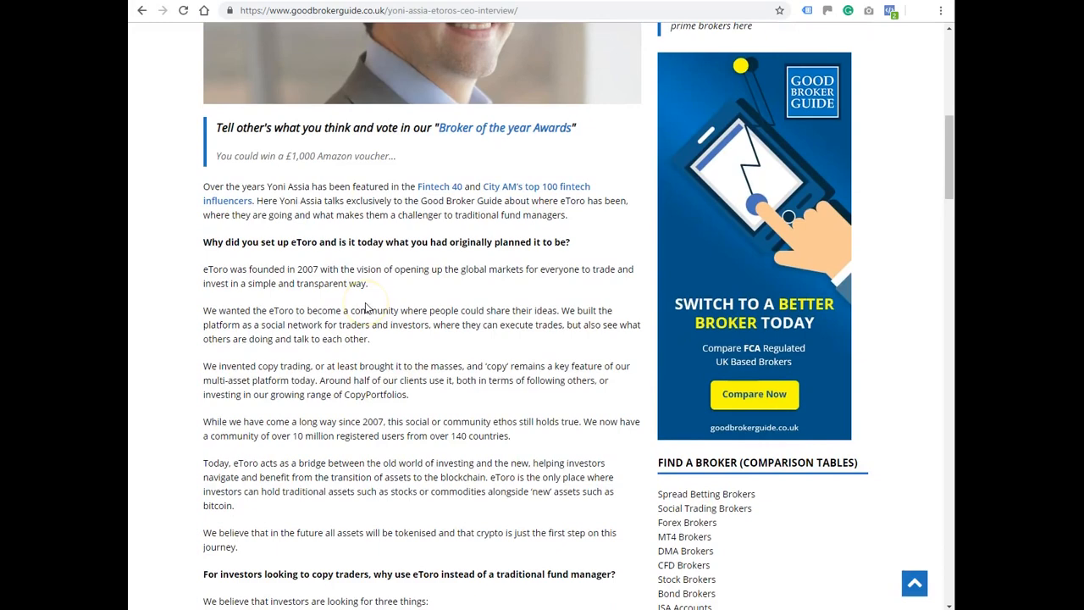
{"action": "scroll", "coordinate": [365, 309], "scroll_direction": "up", "scroll_amount": 4}
{"action": "scroll", "coordinate": [365, 308], "scroll_direction": "up", "scroll_amount": 4}
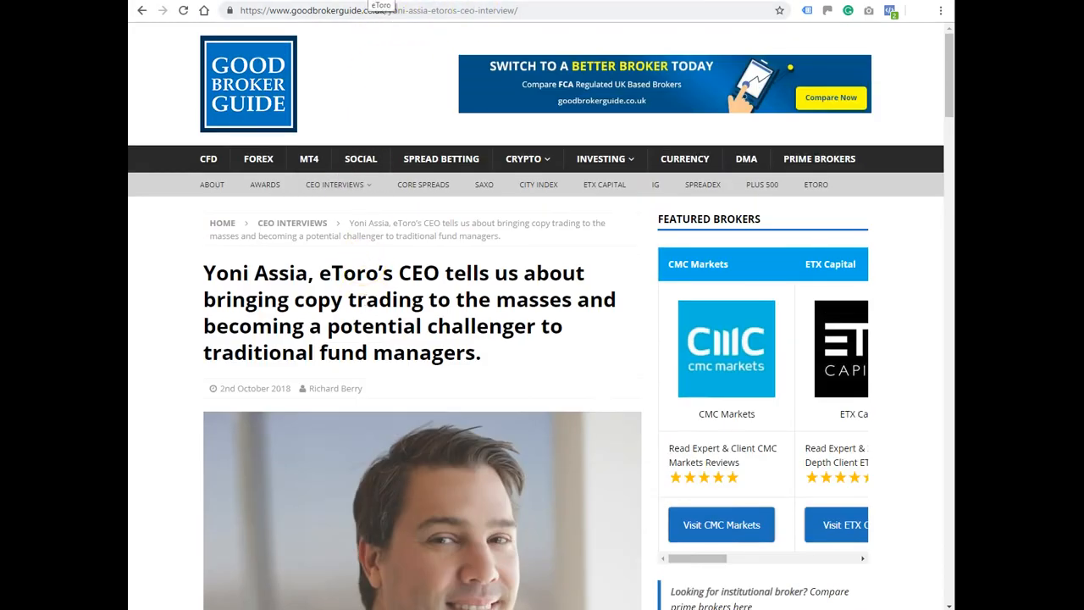
Return to the eToro watchlist, open the UK100 market and review its statistics overview and profile
{"action": "left_click", "coordinate": [369, 1]}
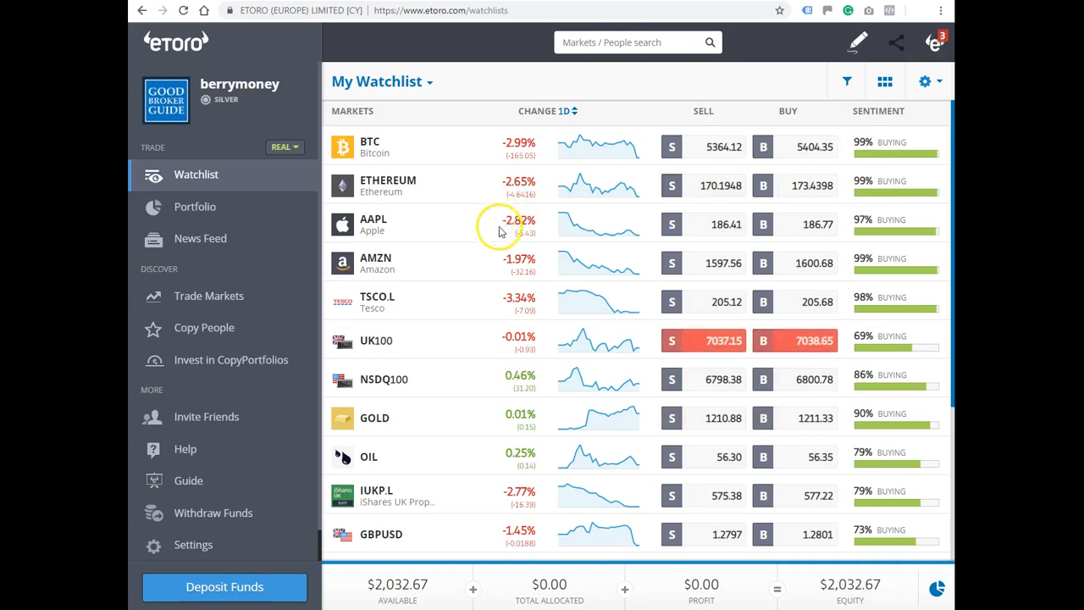
{"action": "left_click", "coordinate": [373, 342]}
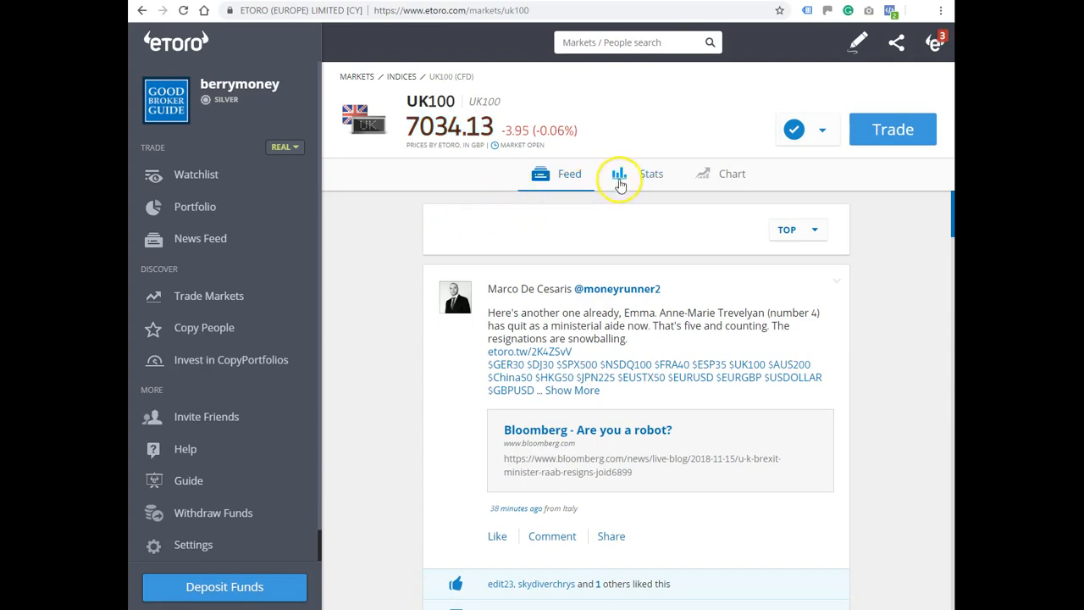
{"action": "left_click", "coordinate": [619, 184]}
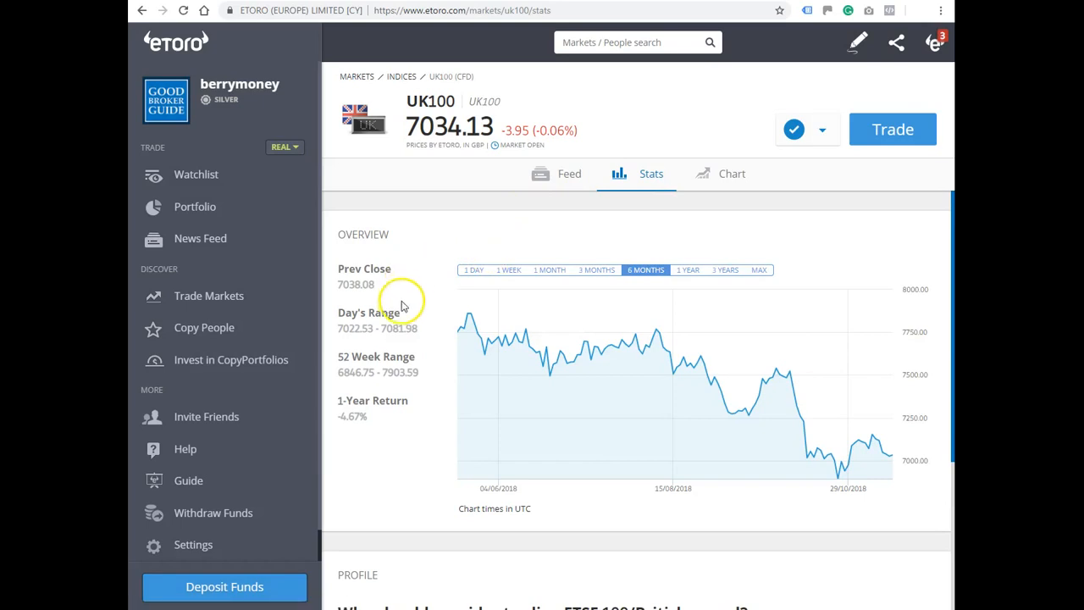
{"action": "scroll", "coordinate": [404, 311], "scroll_direction": "down", "scroll_amount": 3}
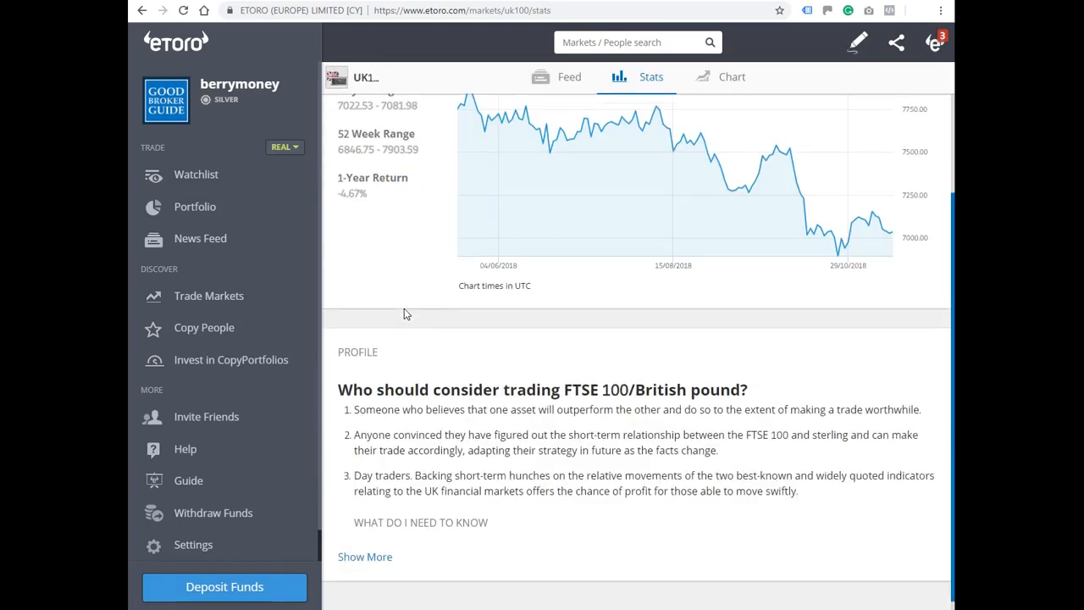
{"action": "scroll", "coordinate": [404, 310], "scroll_direction": "up", "scroll_amount": 3}
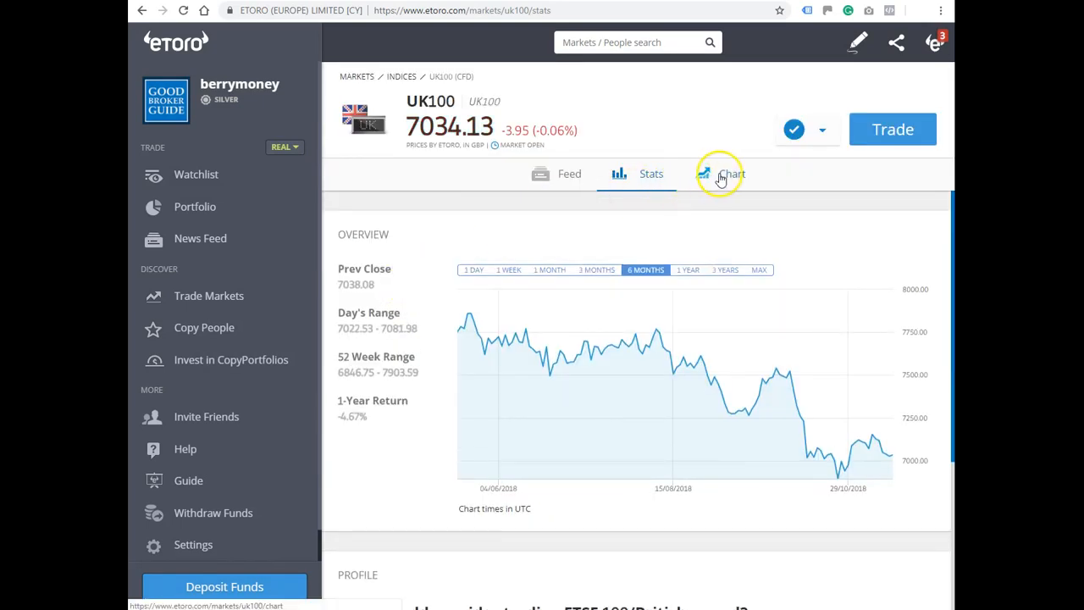
Show the UK100 price chart and expand its time range to cover several years of history
{"action": "left_click", "coordinate": [720, 179]}
{"action": "scroll", "coordinate": [629, 381], "scroll_direction": "up", "scroll_amount": 5}
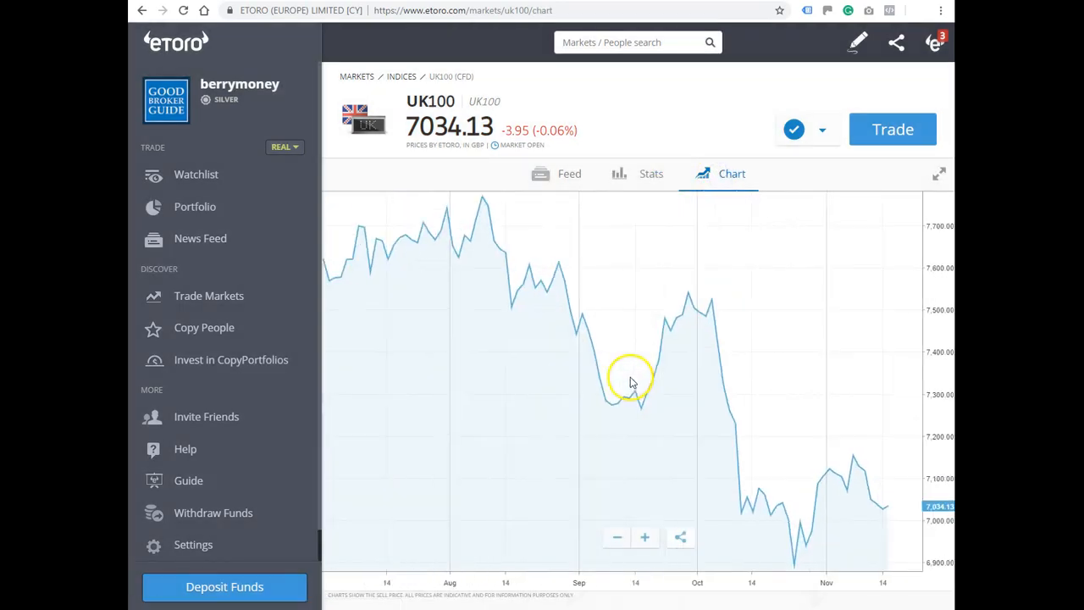
{"action": "scroll", "coordinate": [629, 381], "scroll_direction": "down", "scroll_amount": 10}
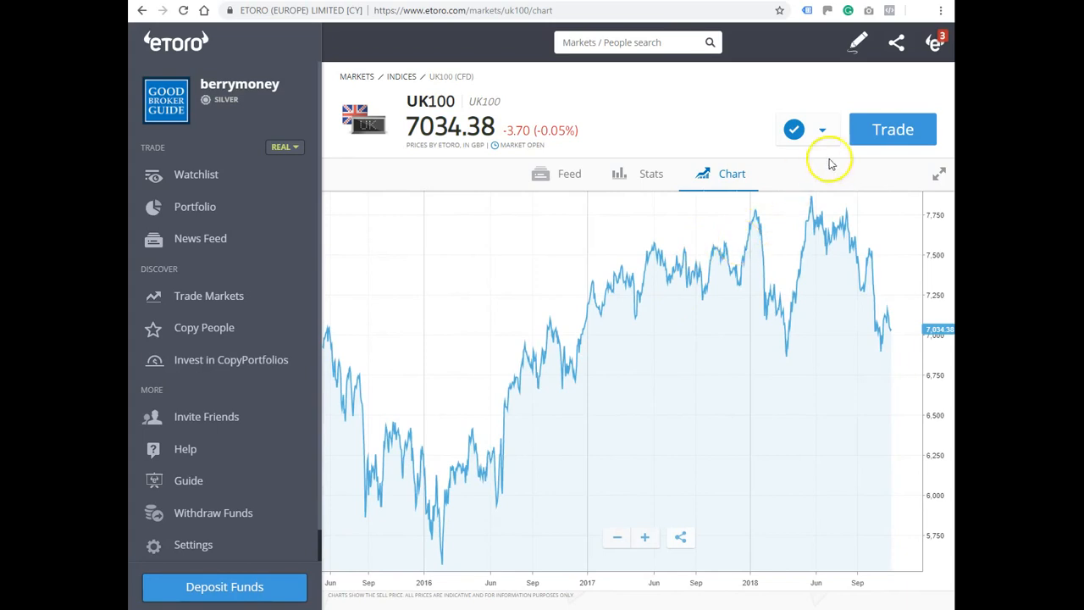
Compare the sell and buy sides of a UK100 trade order, and close it without placing the trade
{"action": "left_click", "coordinate": [879, 133]}
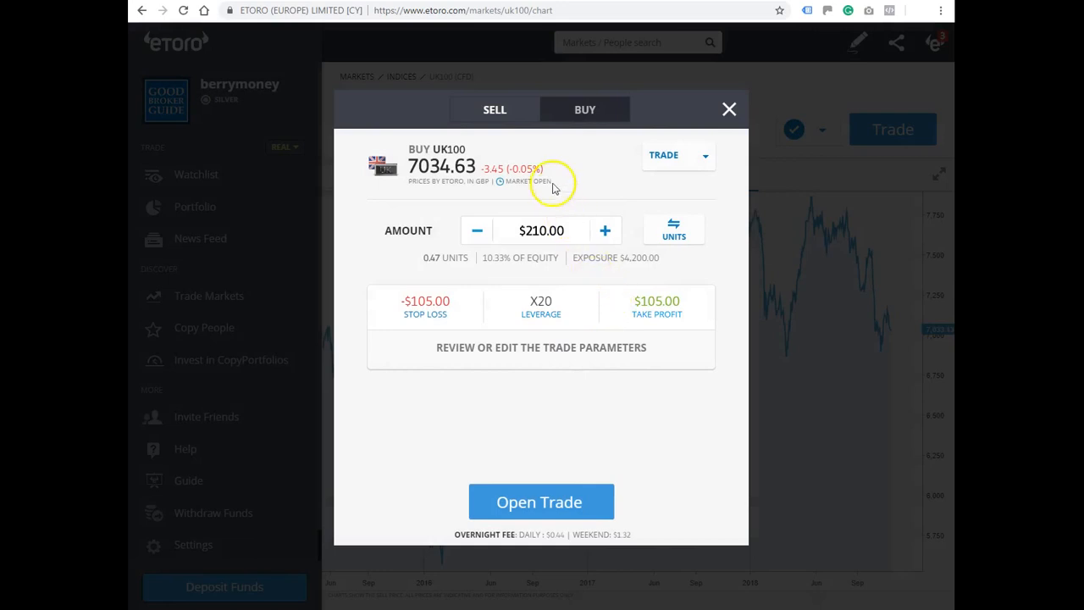
{"action": "left_click", "coordinate": [522, 121]}
{"action": "left_click", "coordinate": [567, 120]}
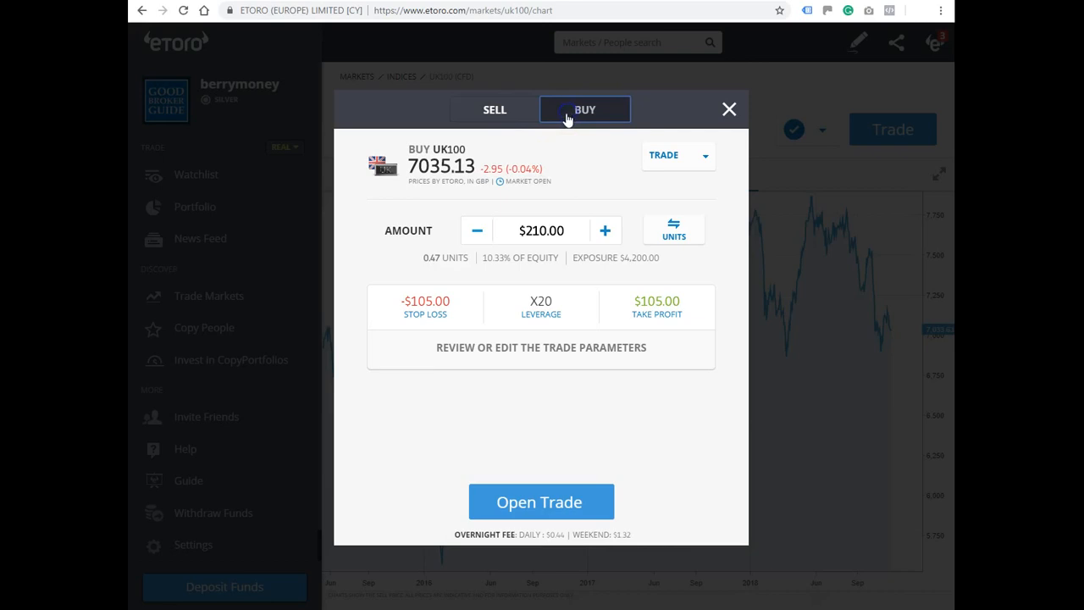
{"action": "left_click", "coordinate": [521, 120]}
{"action": "left_click", "coordinate": [576, 122]}
{"action": "left_click", "coordinate": [529, 119]}
{"action": "left_click", "coordinate": [728, 110]}
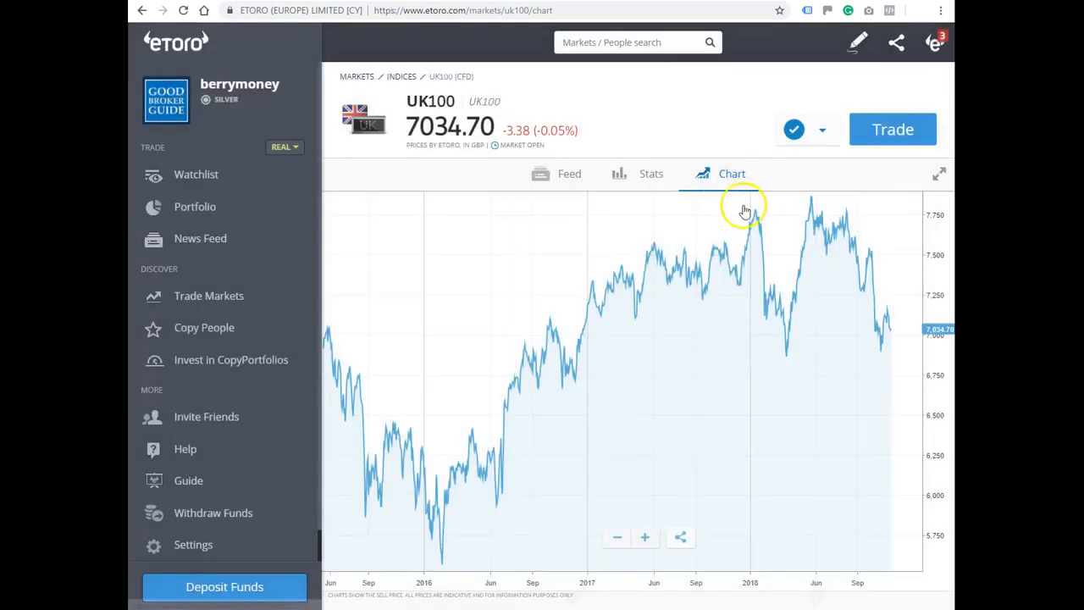
Go back to the watchlist and open the price chart of the Tesco stock (TSCO.L)
{"action": "left_click", "coordinate": [212, 298]}
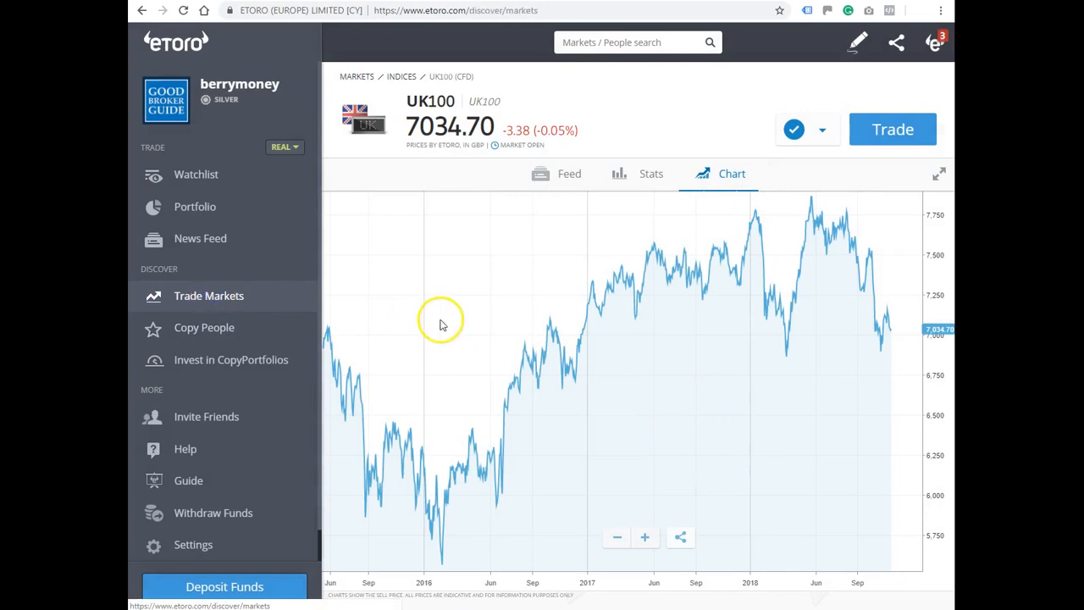
{"action": "left_click", "coordinate": [203, 188]}
{"action": "left_click", "coordinate": [379, 303]}
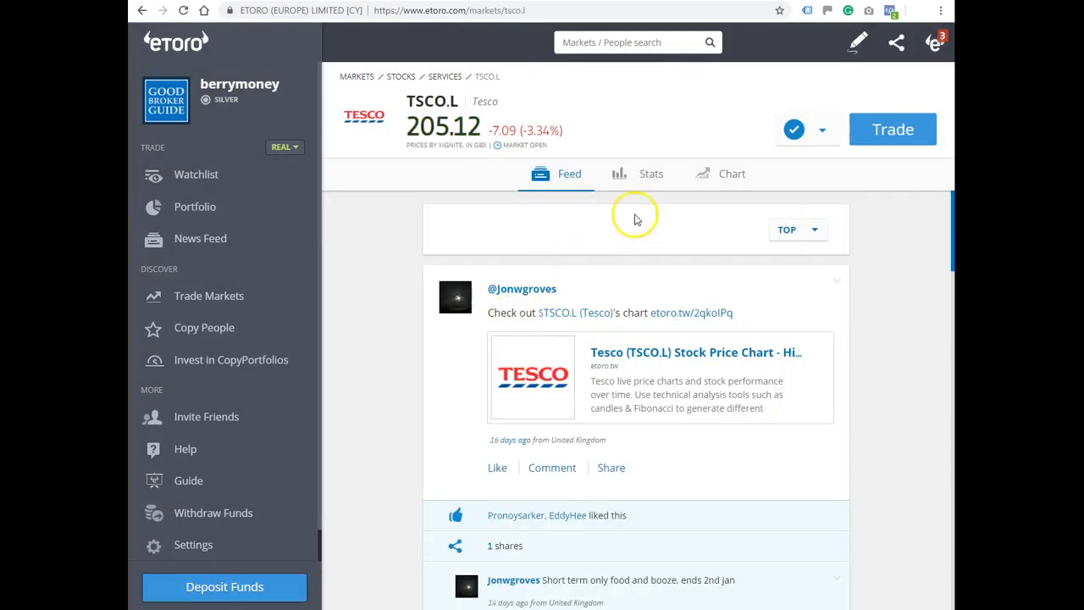
{"action": "left_click", "coordinate": [730, 174]}
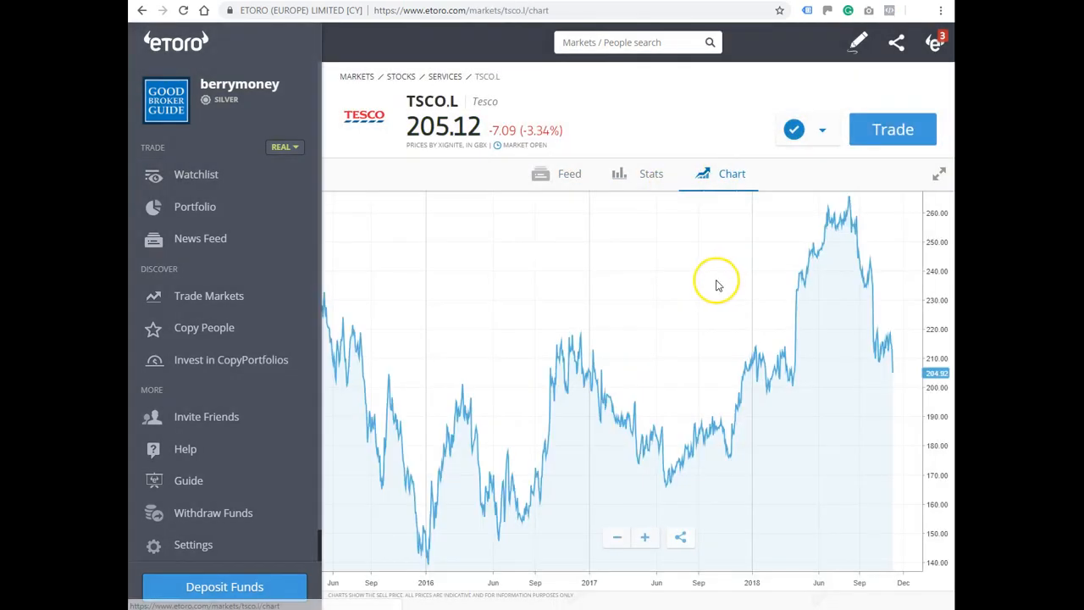
Start a buy order for Tesco stock and set its leverage to X1 to buy the underlying asset
{"action": "left_click", "coordinate": [877, 127]}
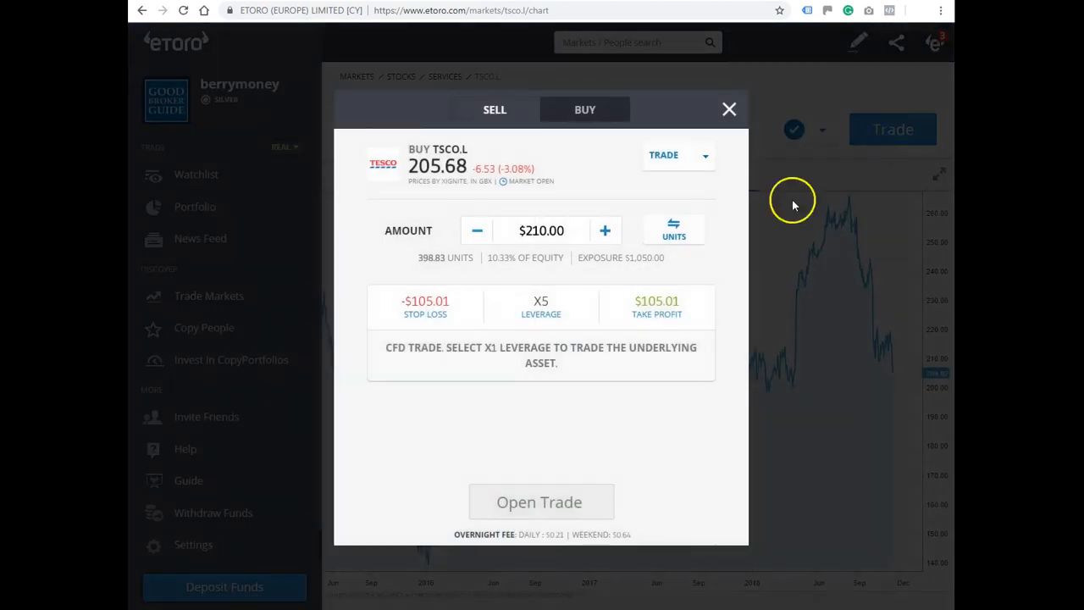
{"action": "left_click", "coordinate": [542, 303]}
{"action": "left_click", "coordinate": [436, 359]}
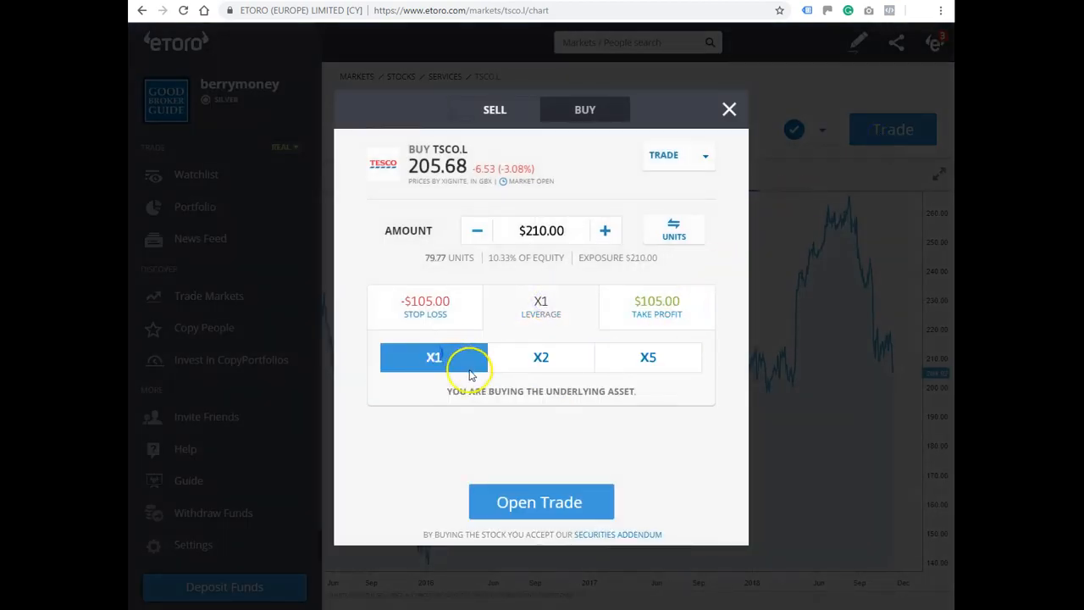
{"action": "left_click", "coordinate": [530, 389]}
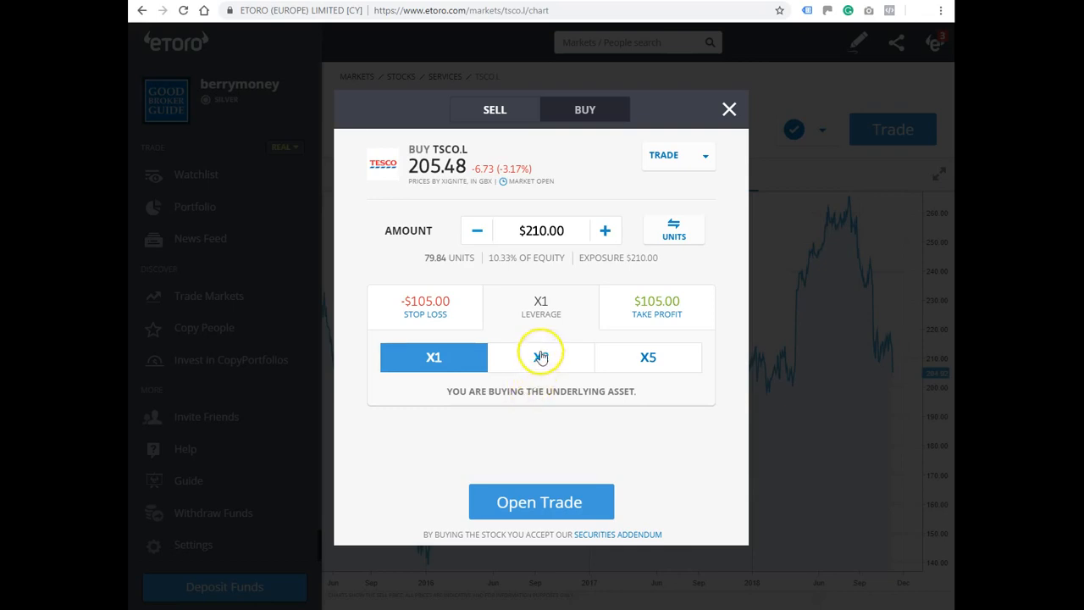
Compare the Tesco buy order's exposure at X2 and X5 leverage, and set the leverage back to X1
{"action": "left_click", "coordinate": [540, 359]}
{"action": "left_click", "coordinate": [555, 388]}
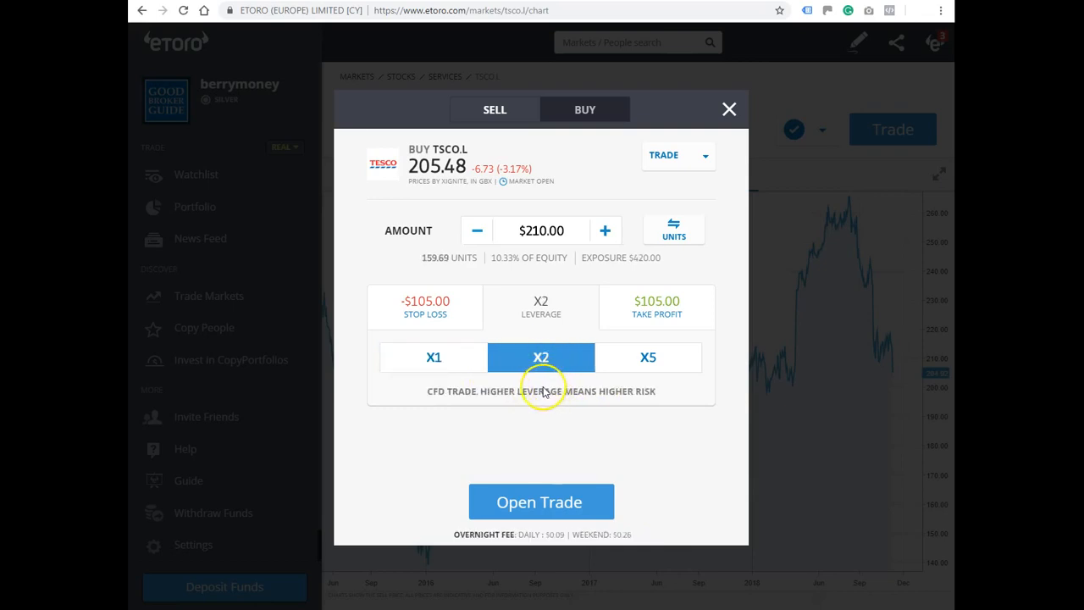
{"action": "left_click", "coordinate": [630, 362]}
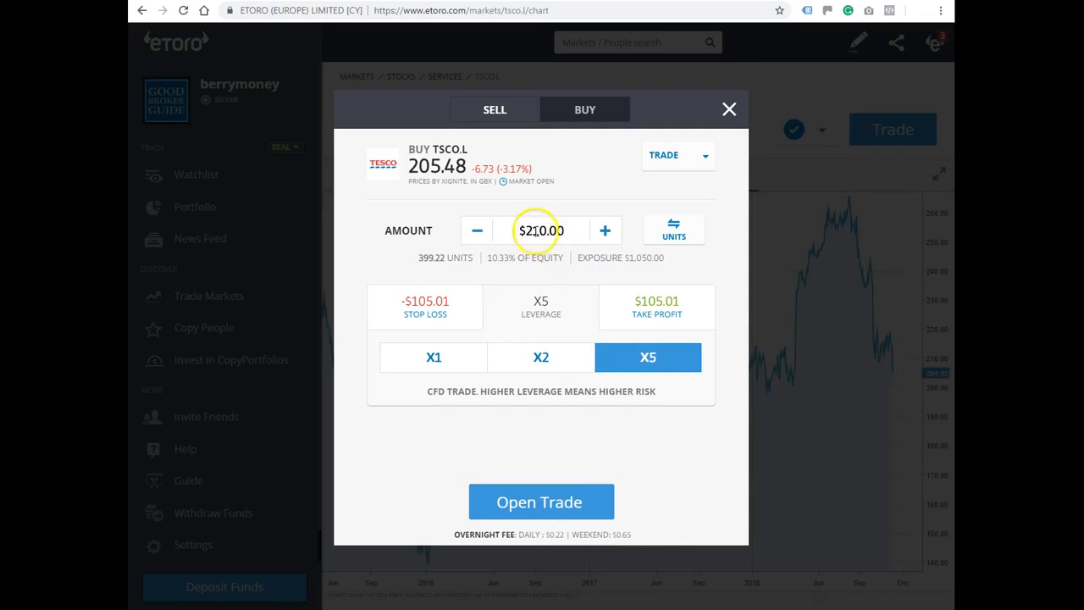
{"action": "left_click", "coordinate": [551, 354]}
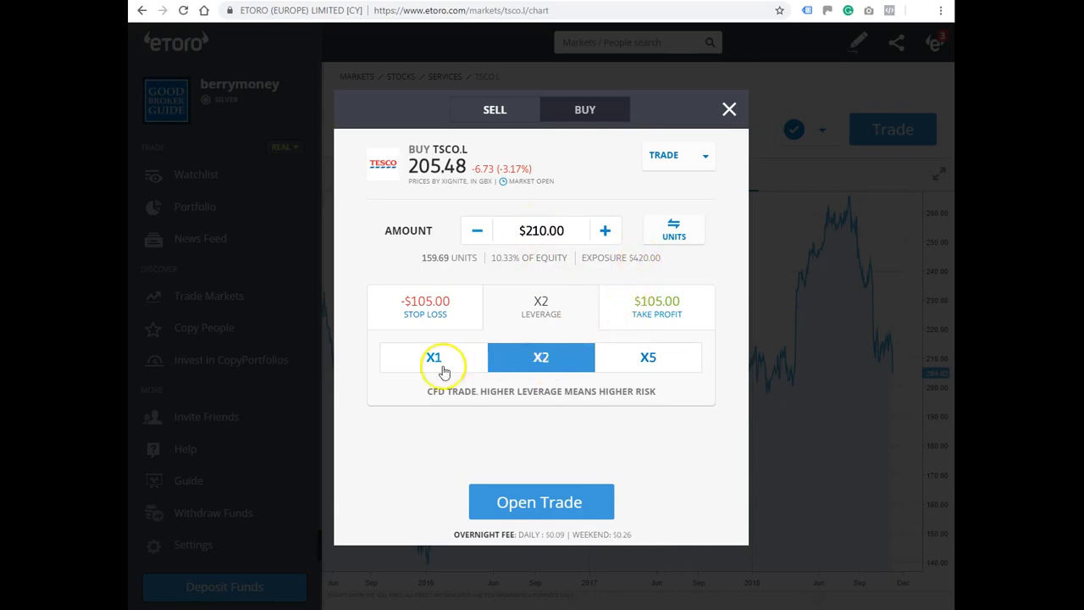
{"action": "left_click", "coordinate": [444, 371]}
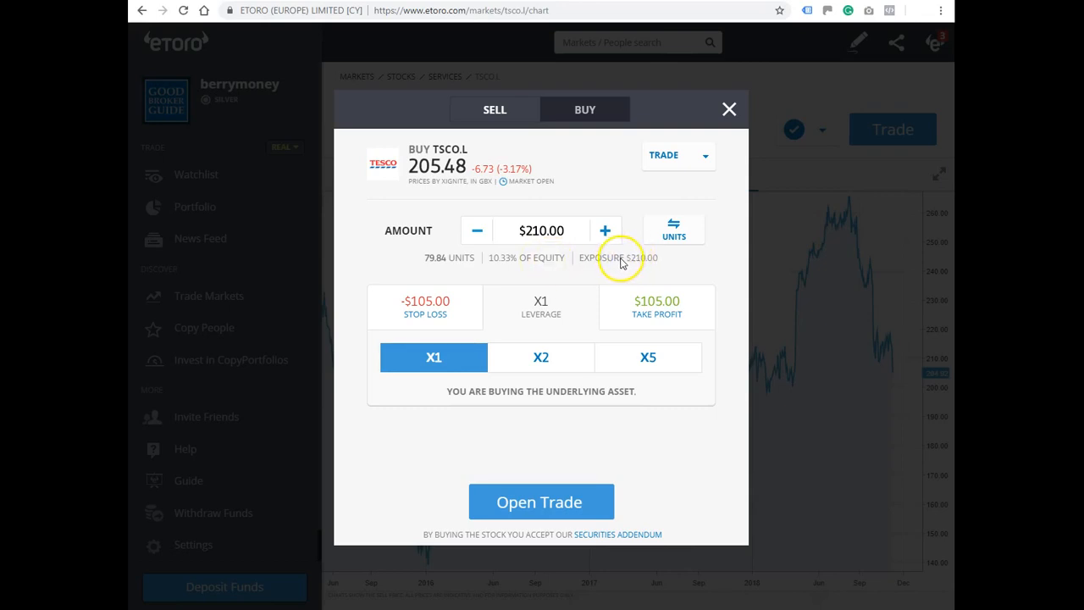
Compare X1, X2 and X5 leverage on the sell side of the Tesco order, and return to buying with X2 leverage
{"action": "left_click", "coordinate": [498, 111]}
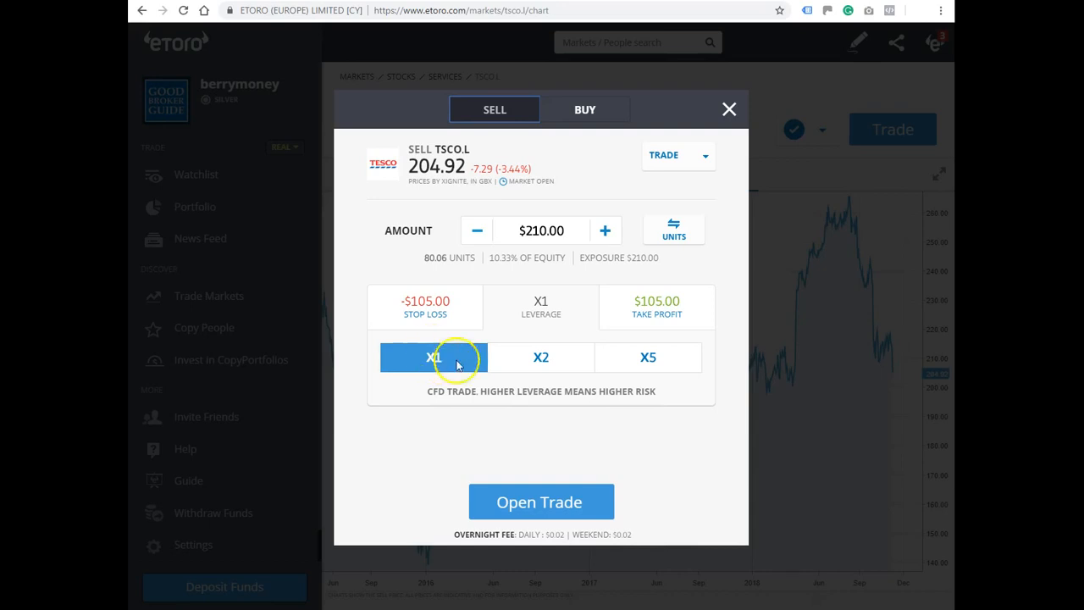
{"action": "left_click", "coordinate": [525, 357]}
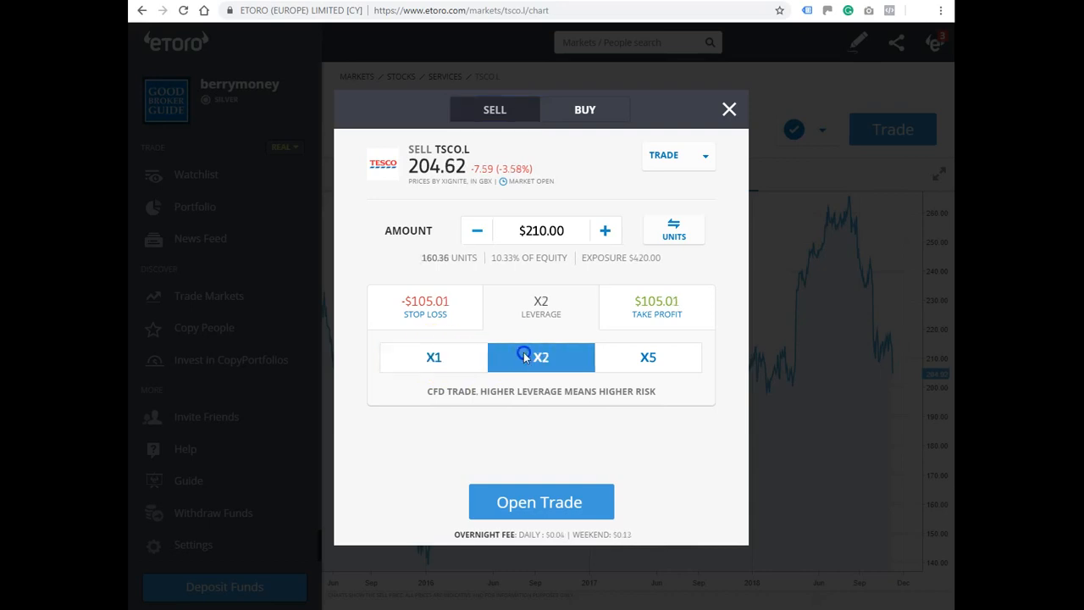
{"action": "left_click", "coordinate": [647, 356]}
{"action": "left_click", "coordinate": [540, 357]}
{"action": "left_click", "coordinate": [470, 357]}
{"action": "left_click", "coordinate": [552, 357]}
{"action": "left_click", "coordinate": [583, 111]}
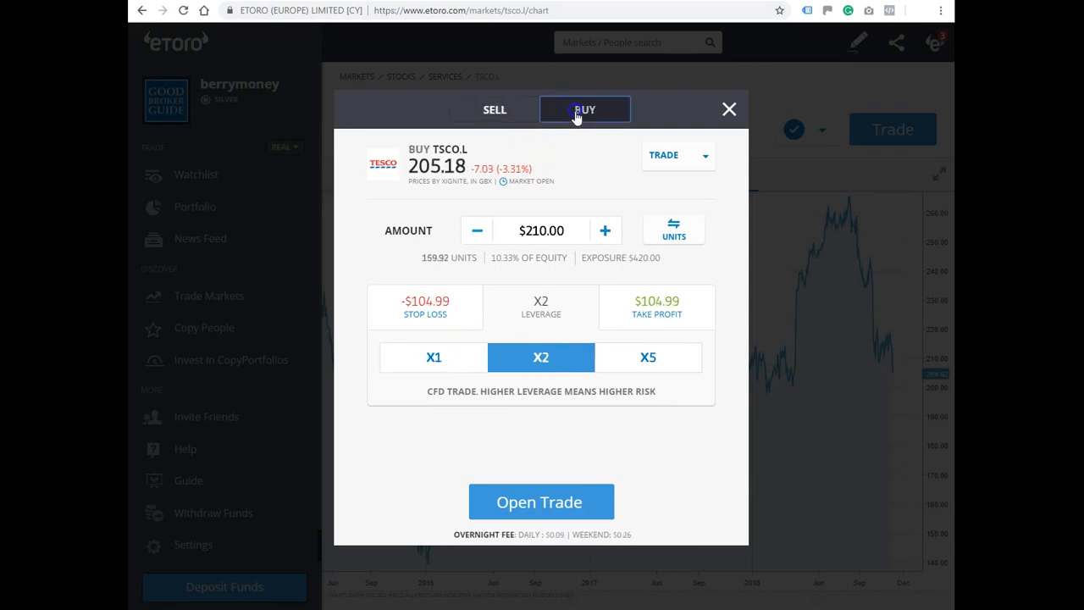
Restart the Tesco order and open it as a sell trade with X2 leverage
{"action": "left_click", "coordinate": [505, 111]}
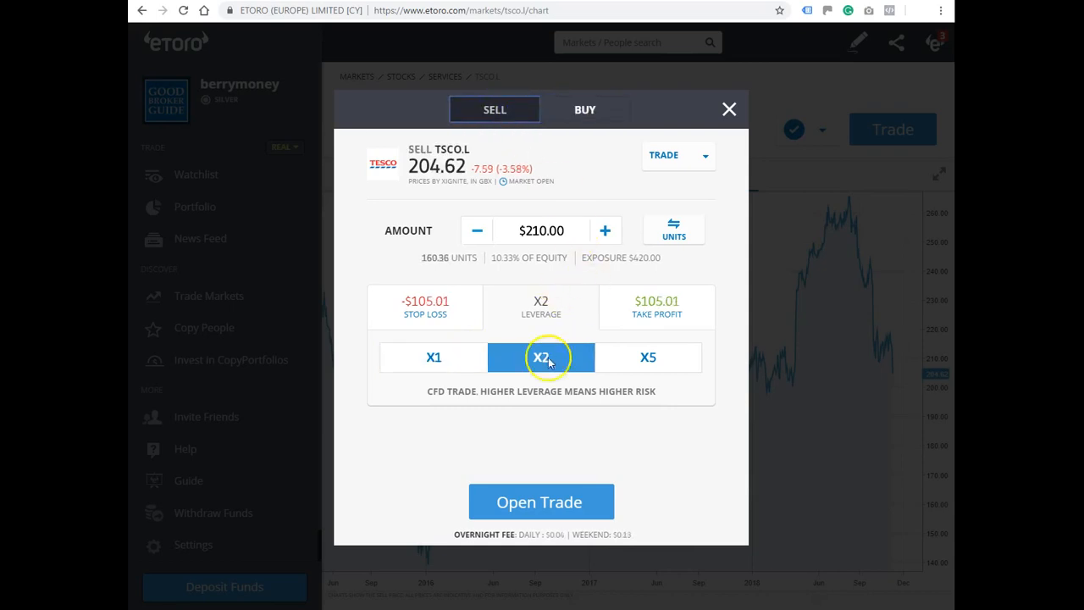
{"action": "left_click", "coordinate": [729, 108]}
{"action": "left_click", "coordinate": [880, 129]}
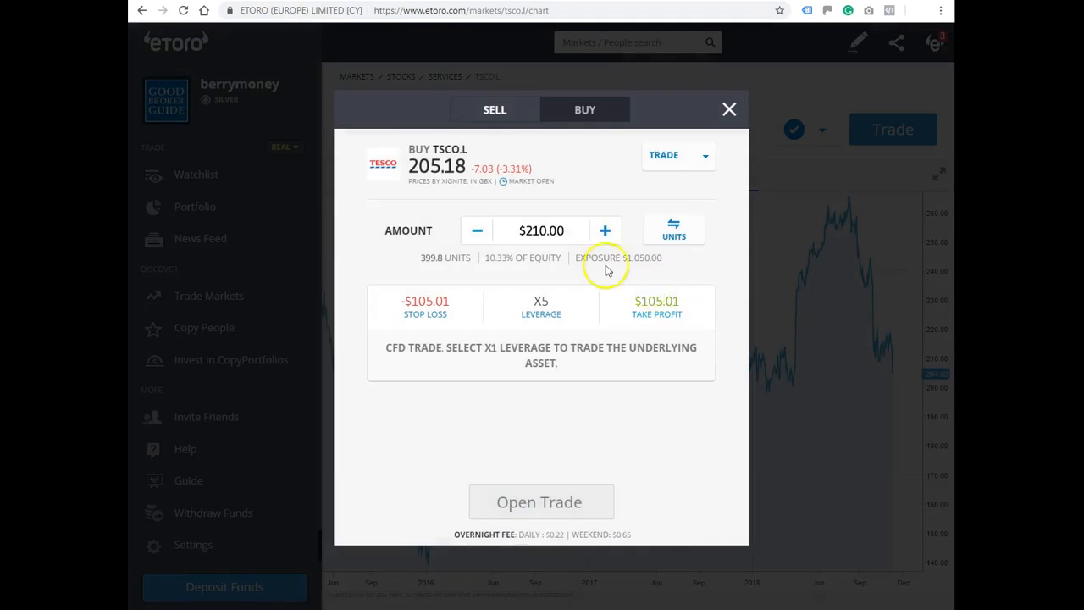
{"action": "left_click", "coordinate": [540, 308]}
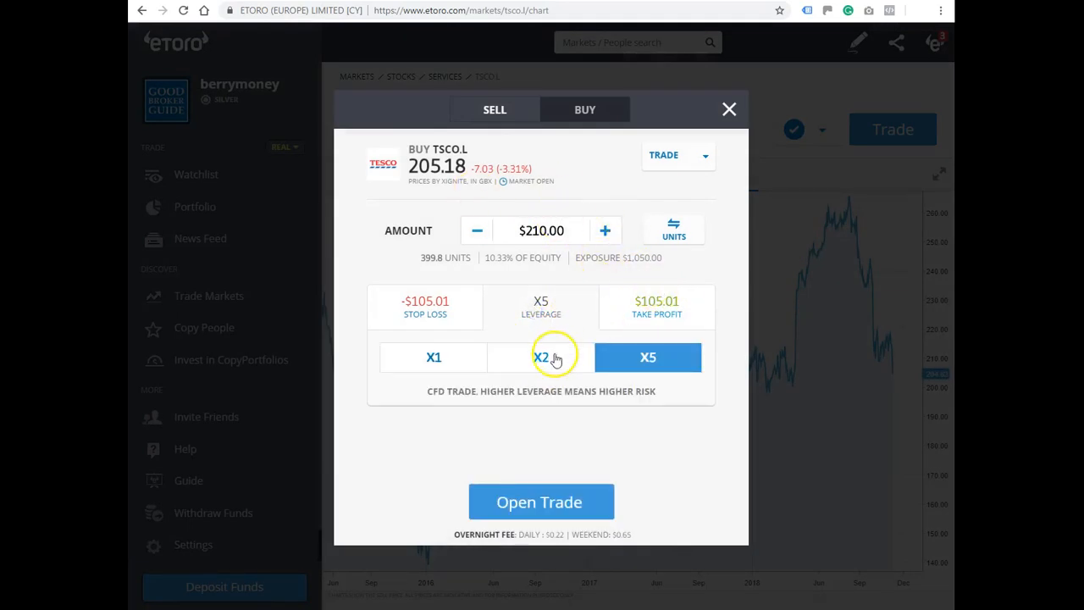
{"action": "left_click", "coordinate": [553, 361]}
{"action": "left_click", "coordinate": [494, 110]}
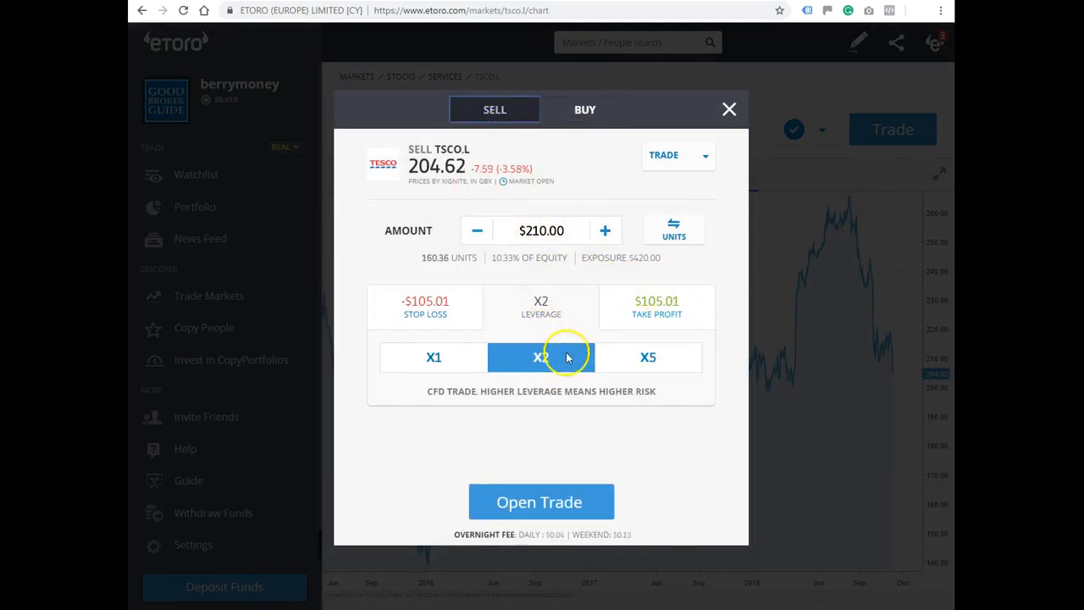
{"action": "left_click", "coordinate": [561, 501]}
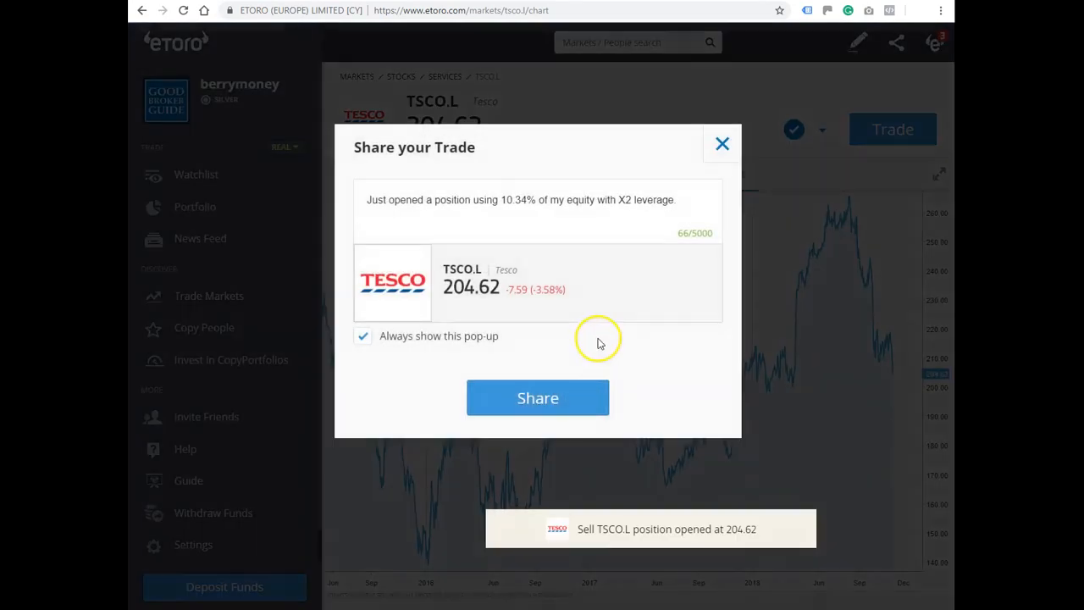
Review the share message for the Tesco trade, dismiss it without sharing, and view the position in the portfolio
{"action": "left_click_drag", "start_coordinate": [384, 201], "coordinate": [617, 203]}
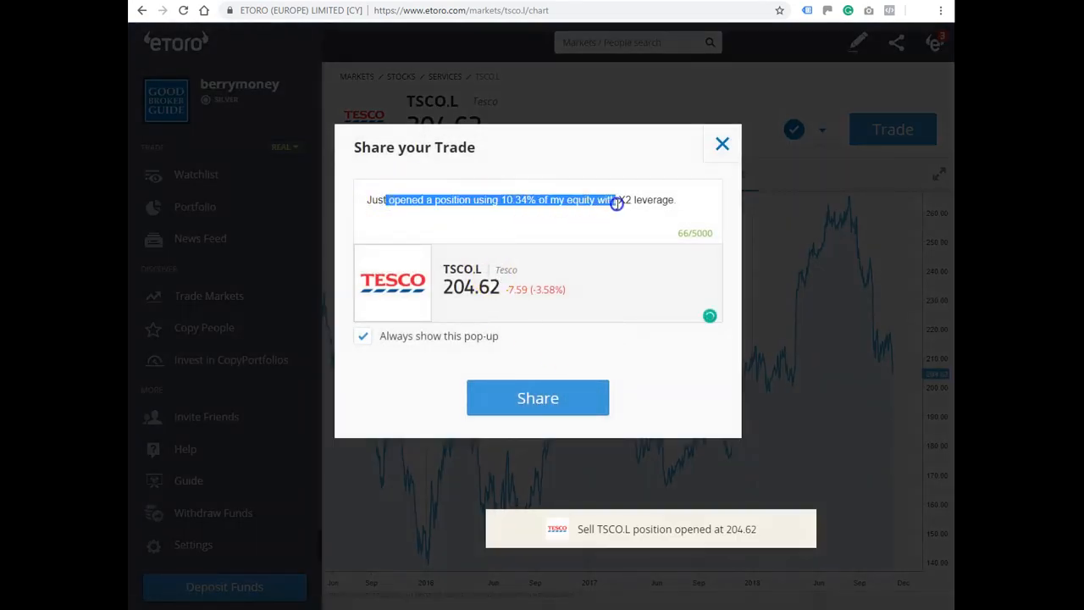
{"action": "left_click", "coordinate": [650, 202]}
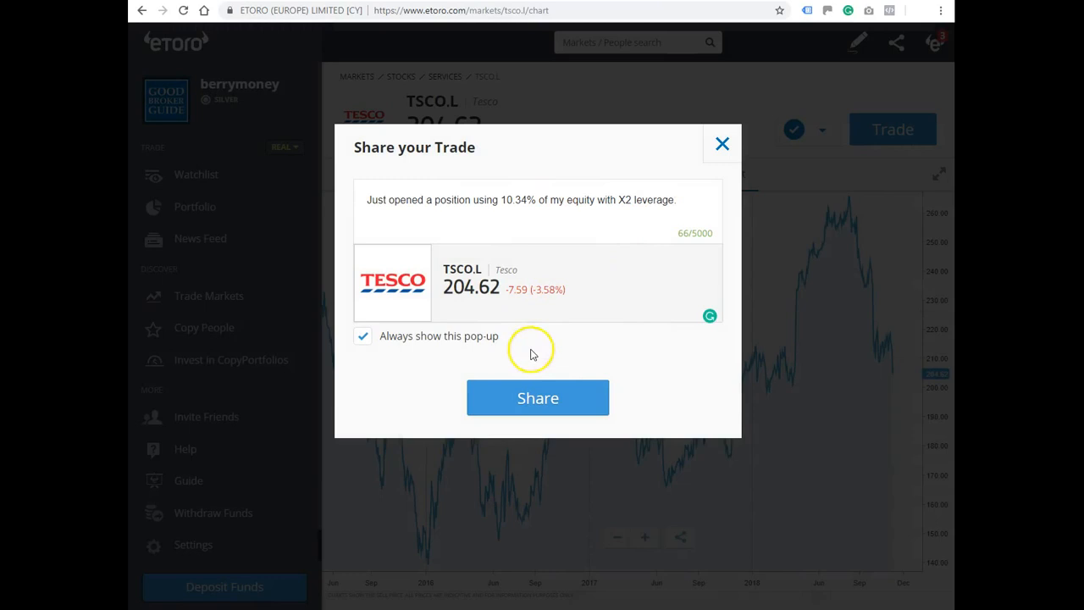
{"action": "left_click", "coordinate": [724, 146]}
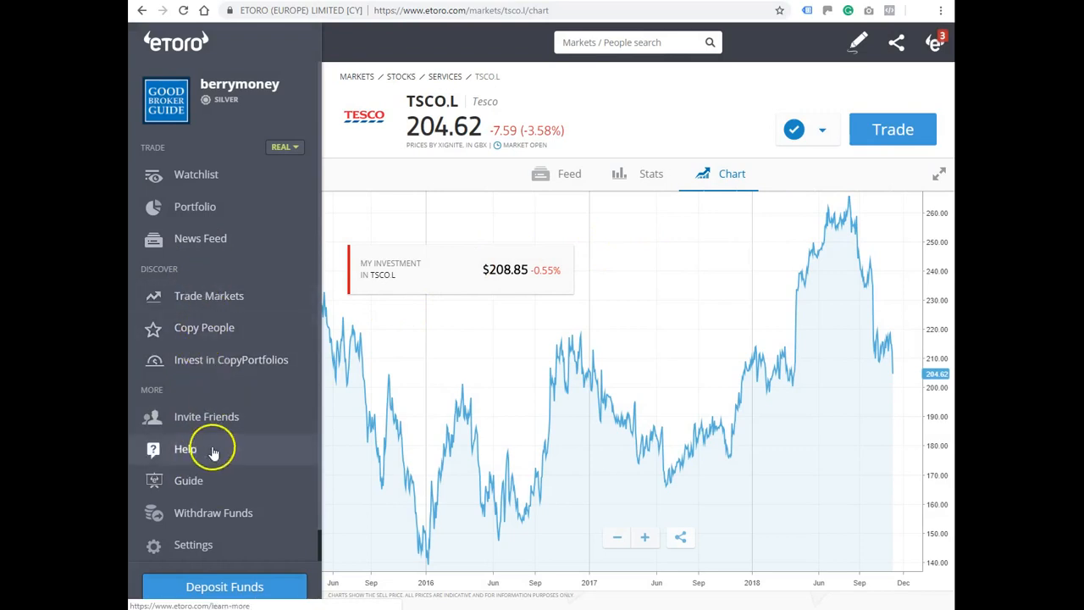
{"action": "left_click", "coordinate": [203, 209]}
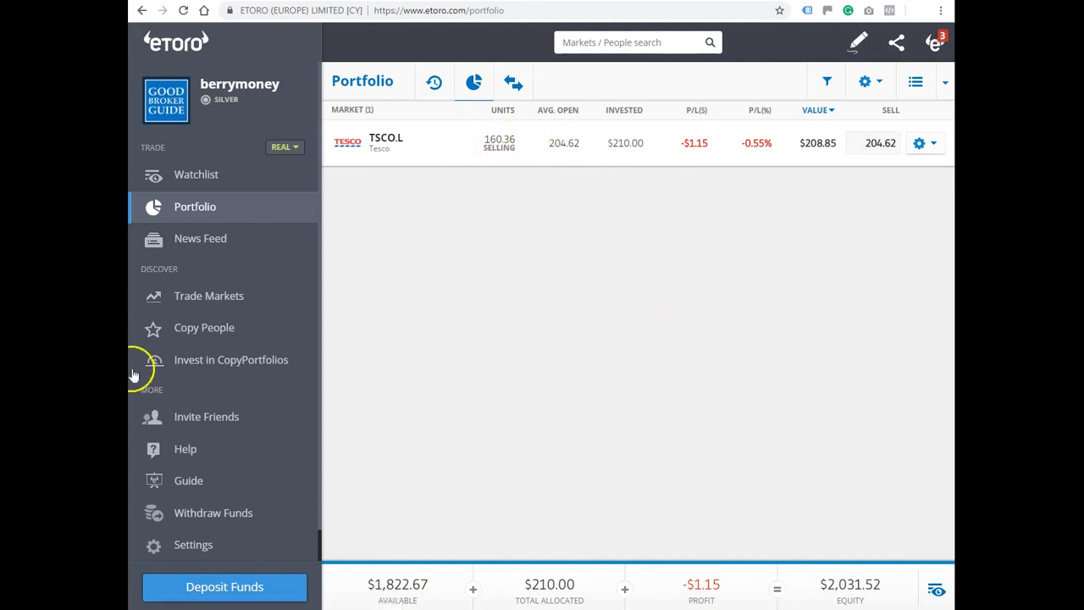
Find UK100 among the indices in the trade markets and open its price chart
{"action": "left_click", "coordinate": [203, 299]}
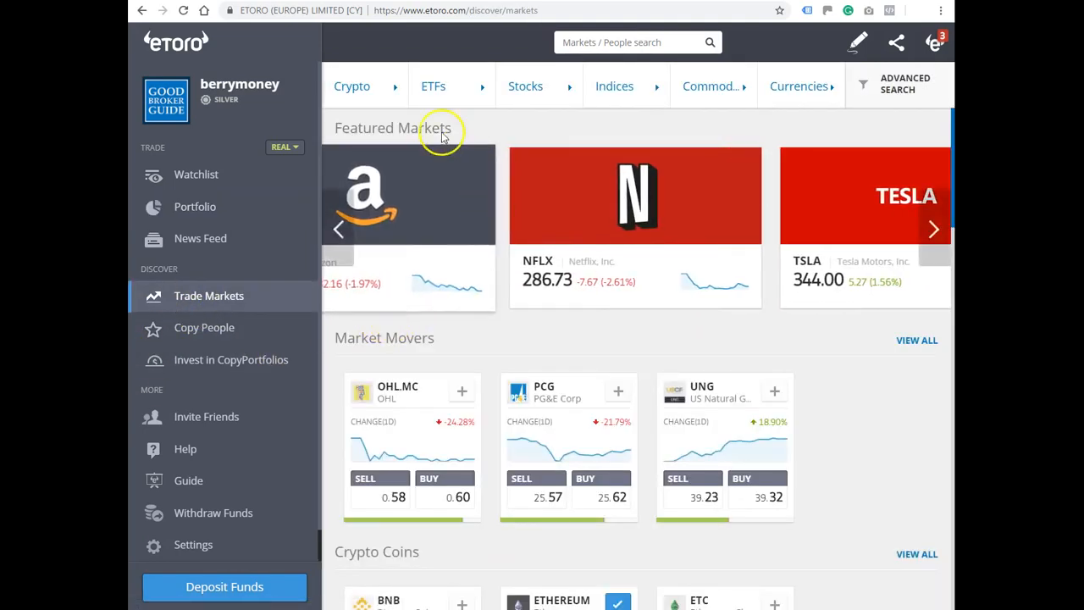
{"action": "left_click", "coordinate": [616, 86]}
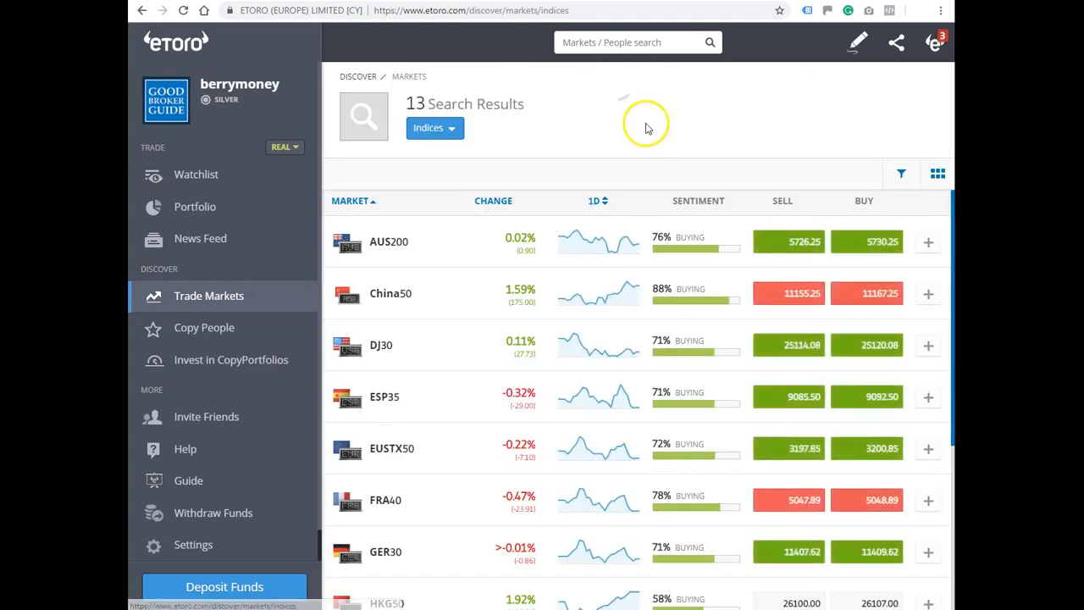
{"action": "scroll", "coordinate": [423, 453], "scroll_direction": "down", "scroll_amount": 2}
{"action": "scroll", "coordinate": [423, 453], "scroll_direction": "up", "scroll_amount": 2}
{"action": "scroll", "coordinate": [439, 415], "scroll_direction": "down", "scroll_amount": 3}
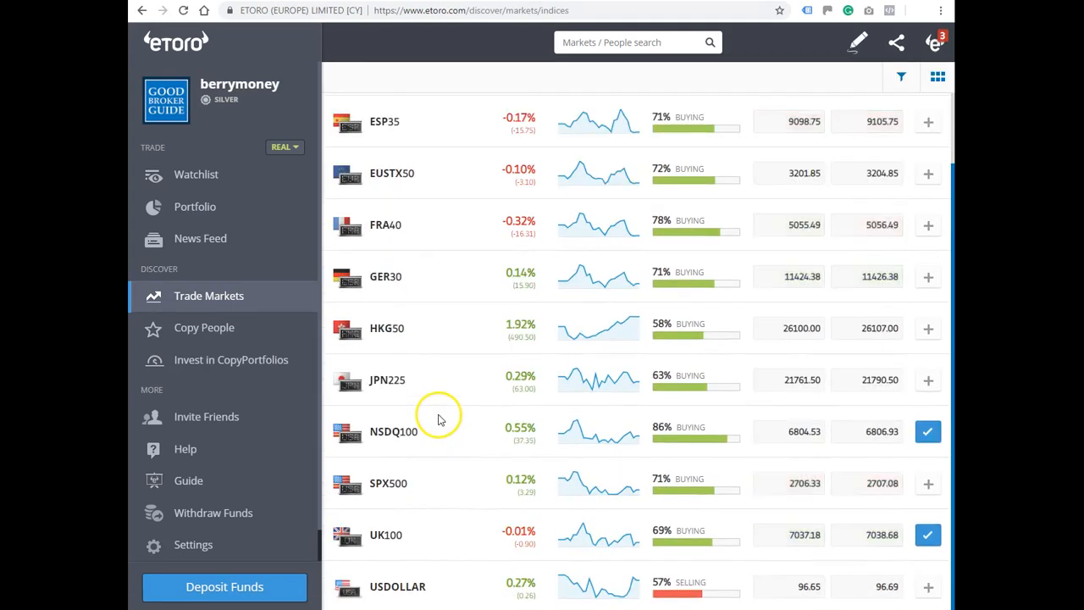
{"action": "left_click", "coordinate": [383, 528]}
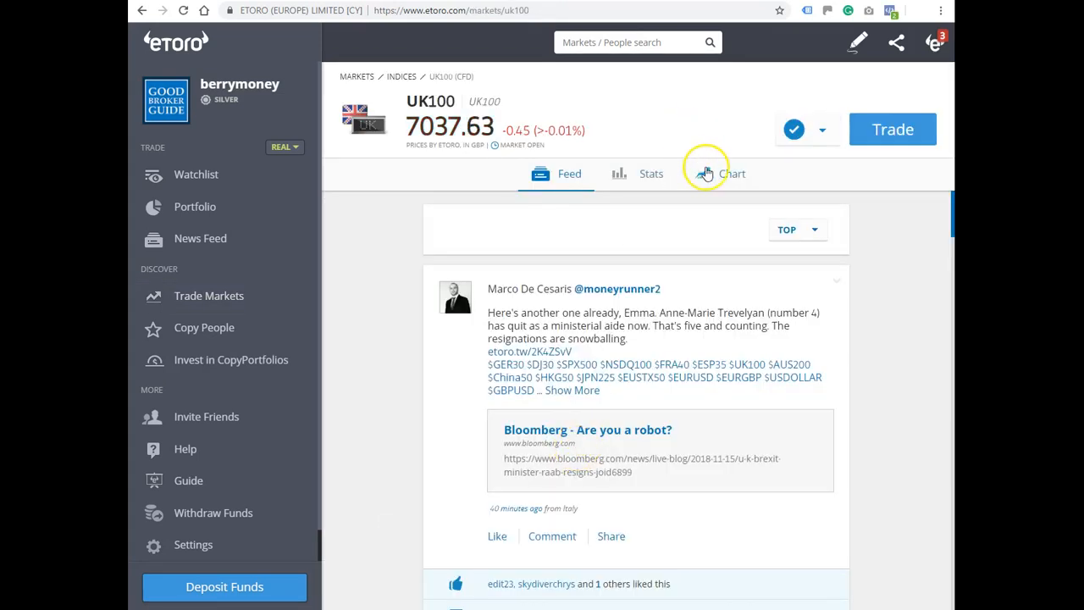
{"action": "left_click", "coordinate": [705, 172]}
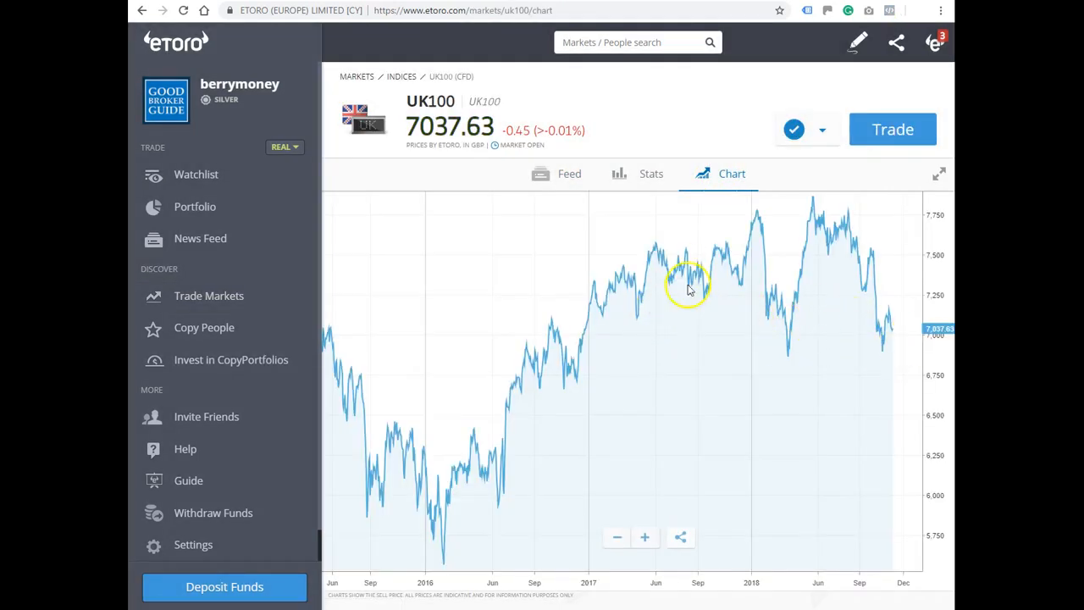
Open a buy trade on UK100 with X5 leverage and dismiss the sharing prompt
{"action": "left_click", "coordinate": [885, 132]}
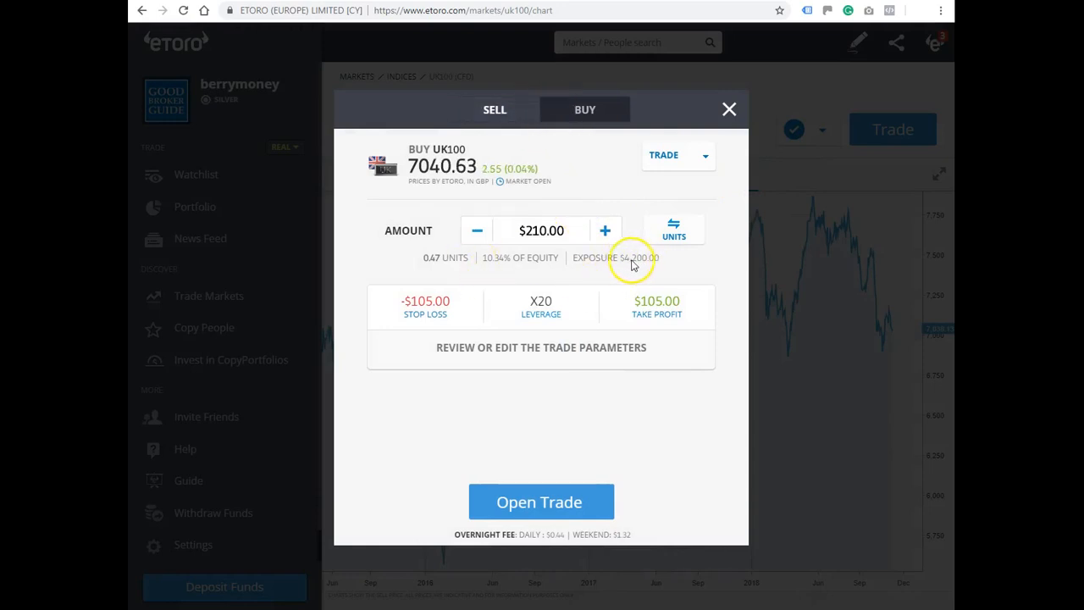
{"action": "left_click", "coordinate": [569, 307]}
{"action": "left_click", "coordinate": [539, 357]}
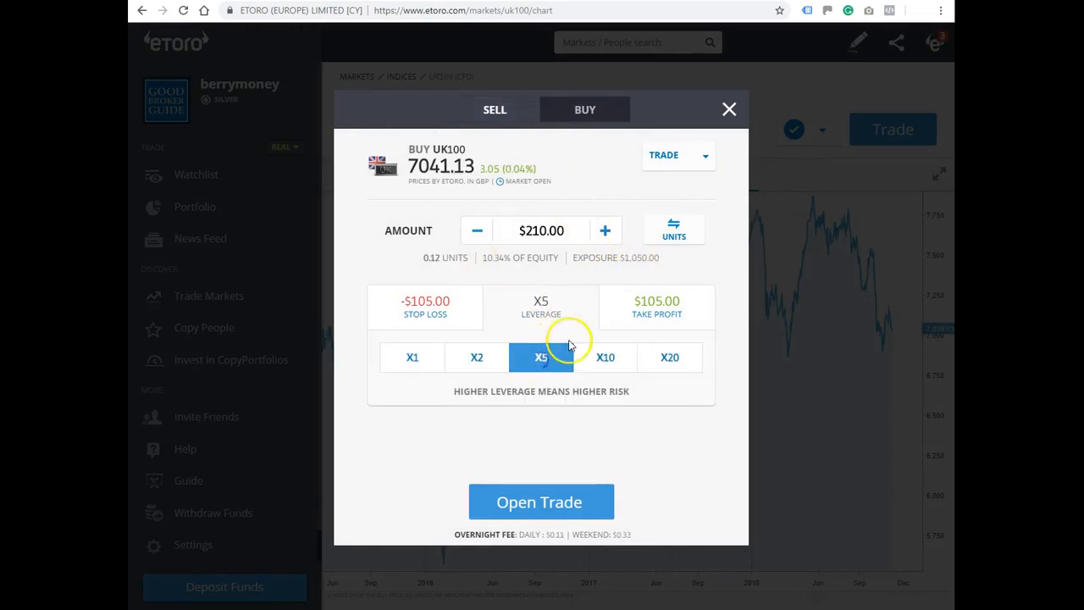
{"action": "left_click", "coordinate": [544, 508]}
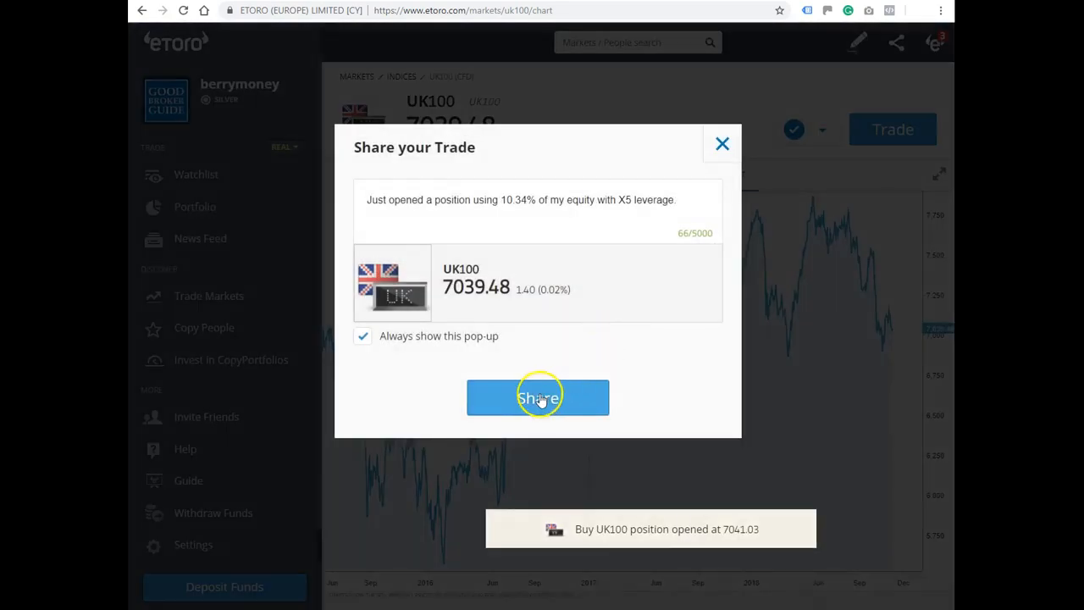
{"action": "left_click", "coordinate": [721, 144]}
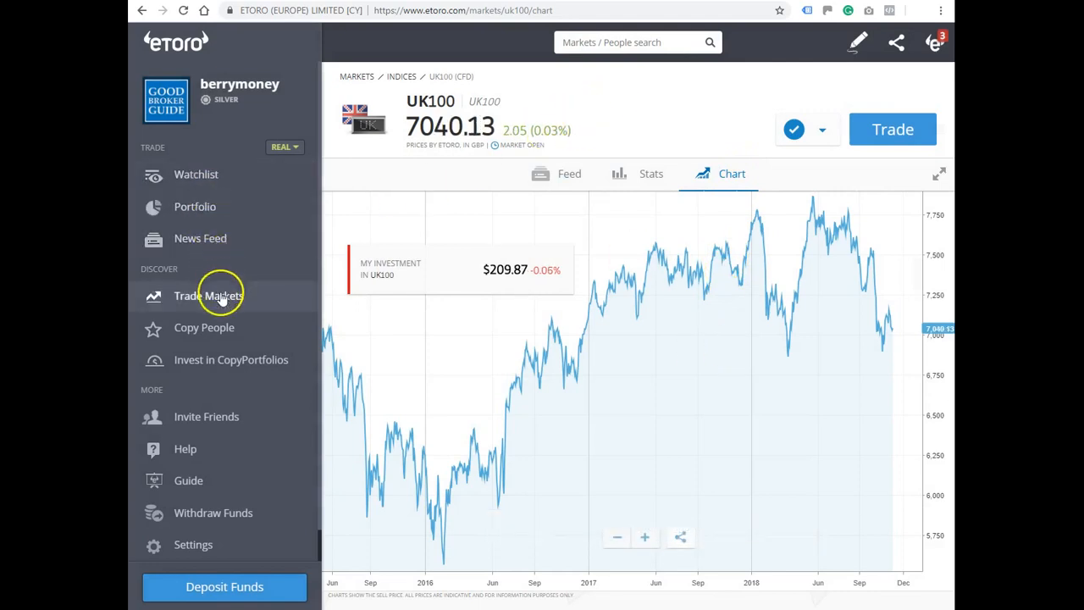
Find EURUSD among the currencies in the trade markets and open its price chart
{"action": "left_click", "coordinate": [269, 293]}
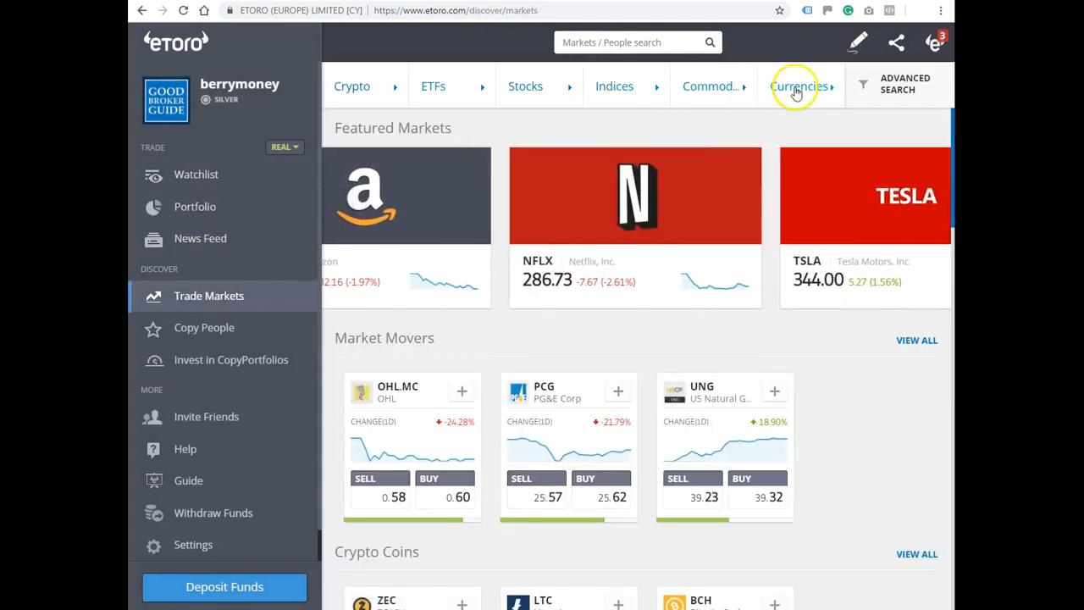
{"action": "left_click", "coordinate": [796, 91]}
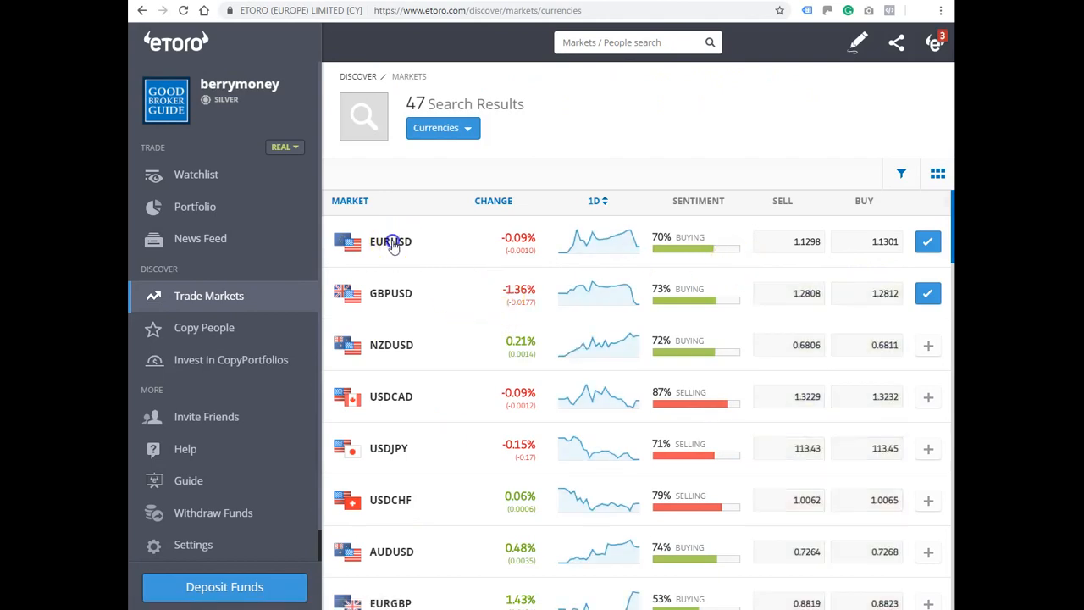
{"action": "left_click", "coordinate": [505, 254]}
{"action": "left_click", "coordinate": [730, 174]}
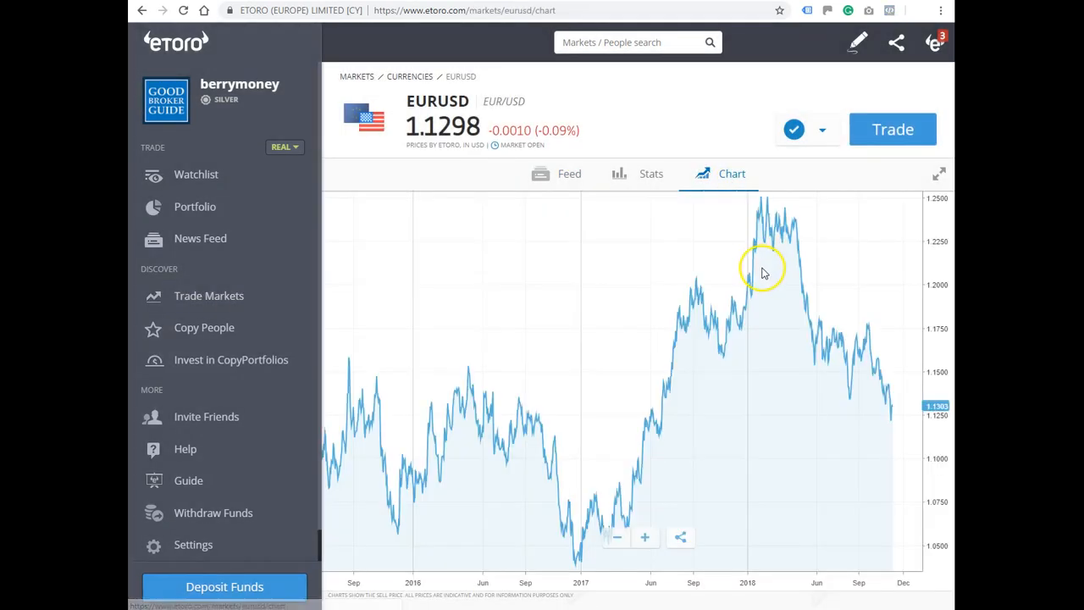
Open a sell trade on EURUSD with X10 leverage and dismiss the sharing prompt
{"action": "left_click", "coordinate": [890, 129]}
{"action": "left_click", "coordinate": [509, 118]}
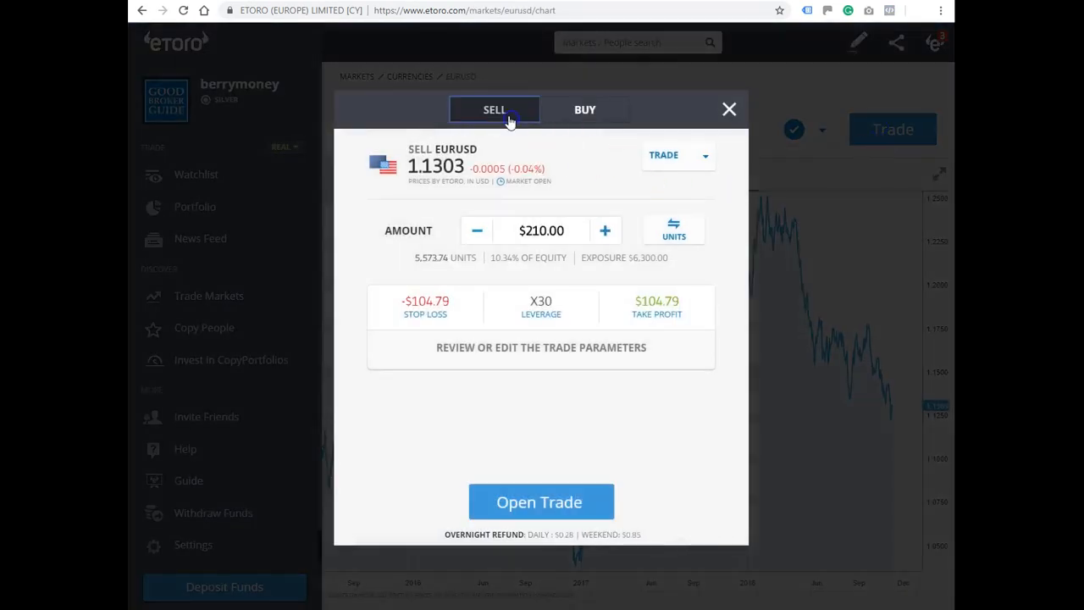
{"action": "left_click", "coordinate": [539, 306]}
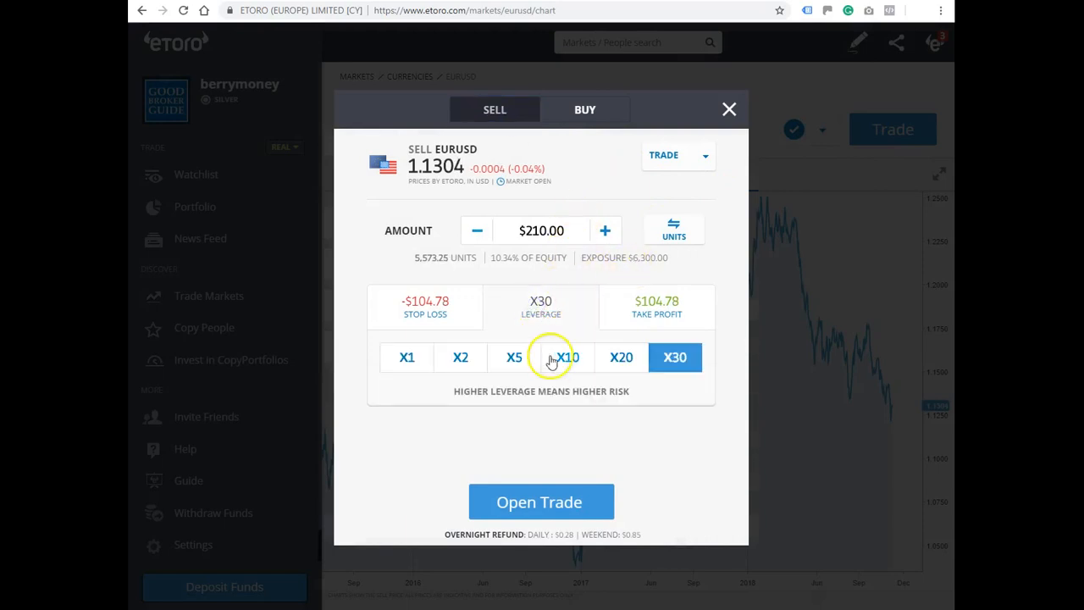
{"action": "left_click", "coordinate": [565, 359]}
{"action": "left_click", "coordinate": [500, 116]}
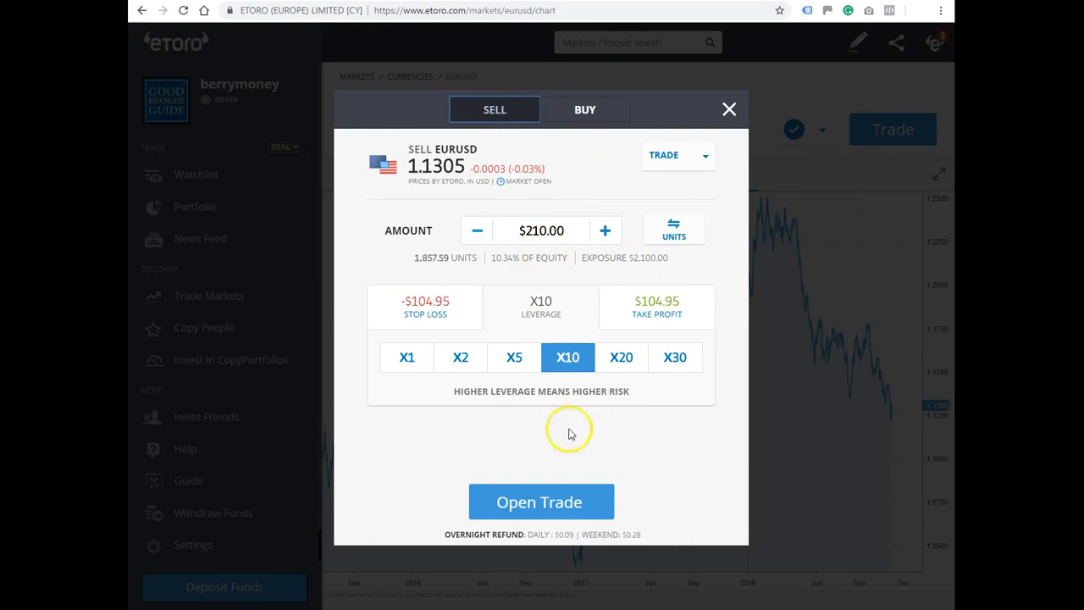
{"action": "left_click", "coordinate": [535, 488]}
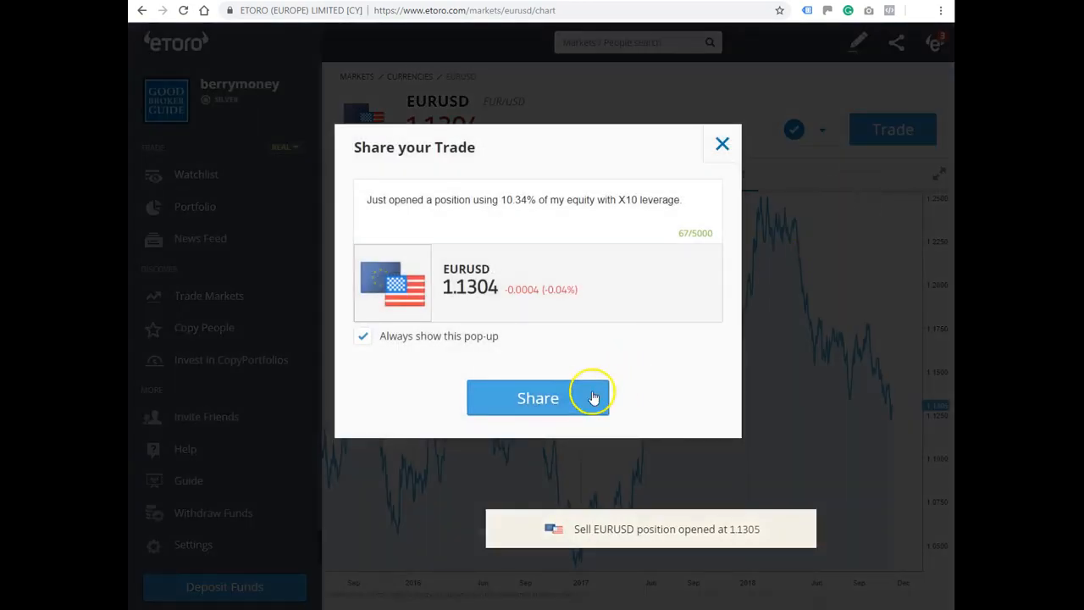
{"action": "left_click", "coordinate": [721, 147]}
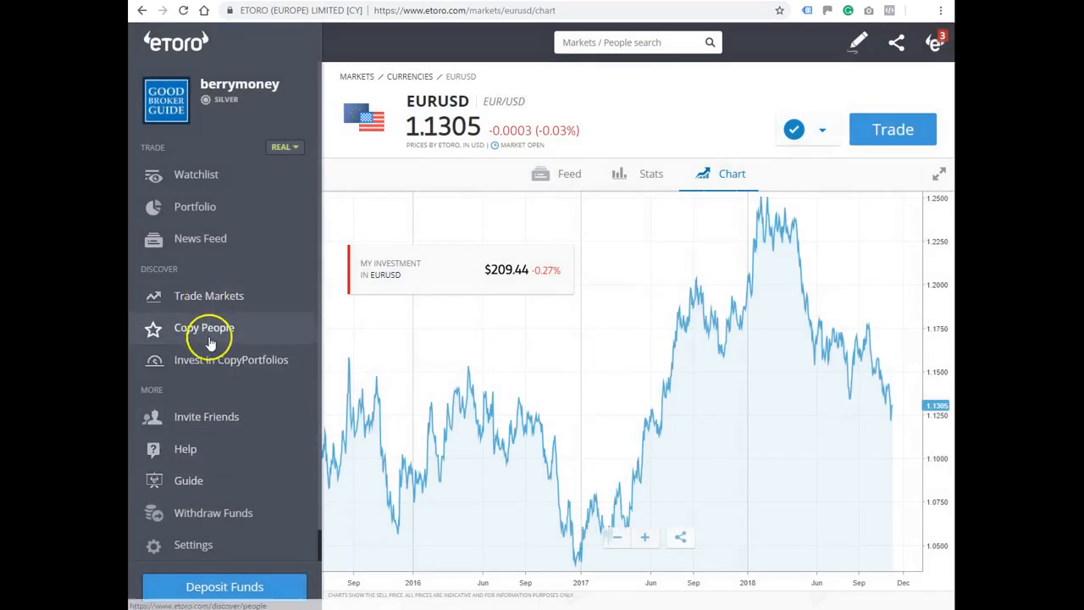
View the open positions in the portfolio and browse the Editors' Choice investors on the Copy People page
{"action": "left_click", "coordinate": [199, 212]}
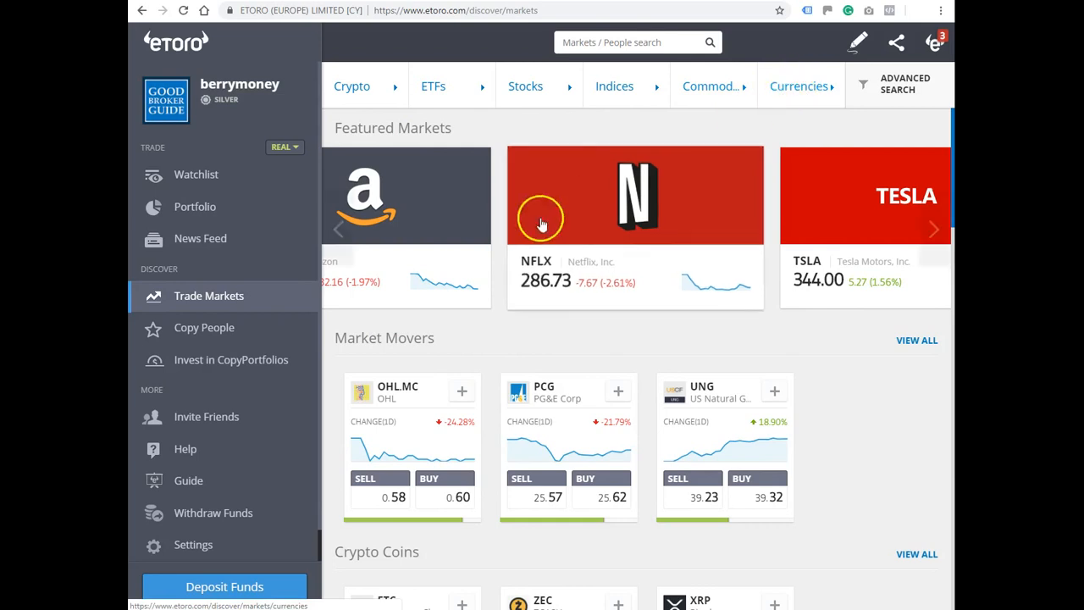
{"action": "left_click", "coordinate": [210, 338]}
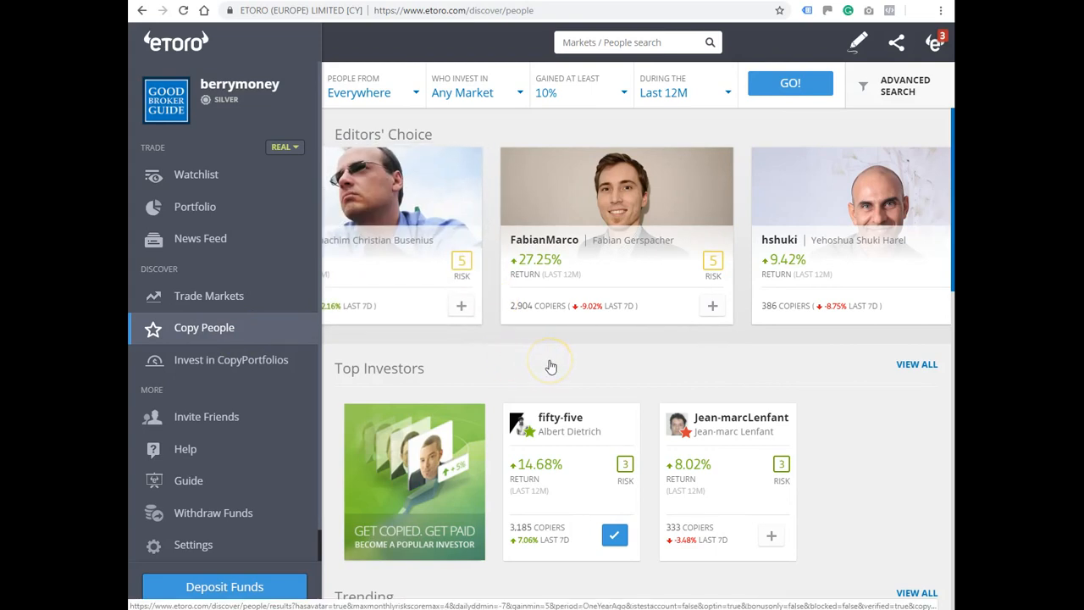
{"action": "scroll", "coordinate": [550, 365], "scroll_direction": "down", "scroll_amount": 1}
{"action": "scroll", "coordinate": [550, 365], "scroll_direction": "up", "scroll_amount": 1}
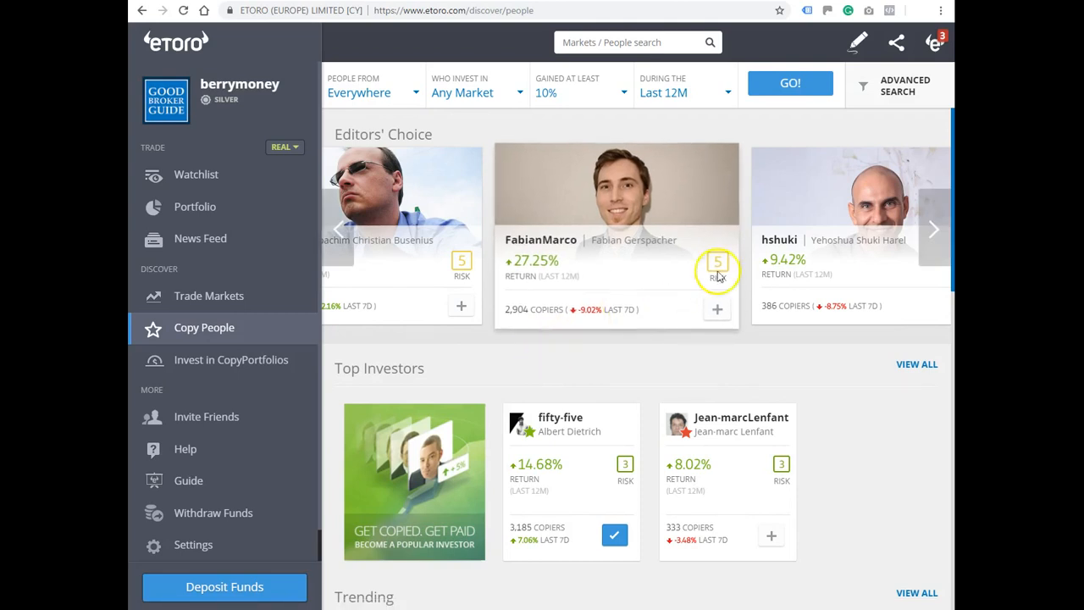
{"action": "left_click", "coordinate": [931, 227]}
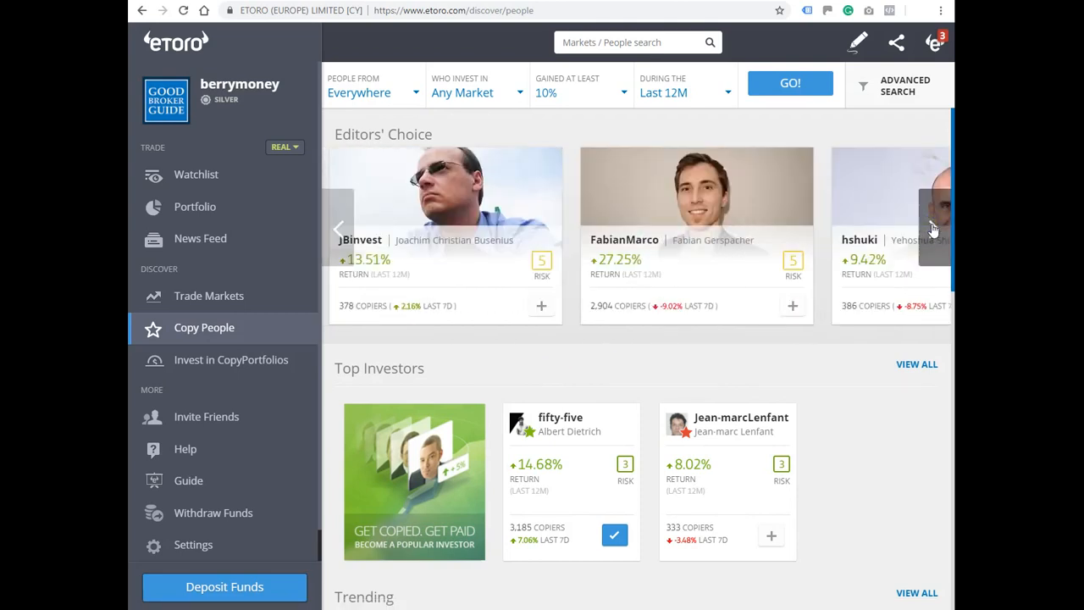
{"action": "left_click", "coordinate": [931, 227]}
{"action": "left_click", "coordinate": [339, 232]}
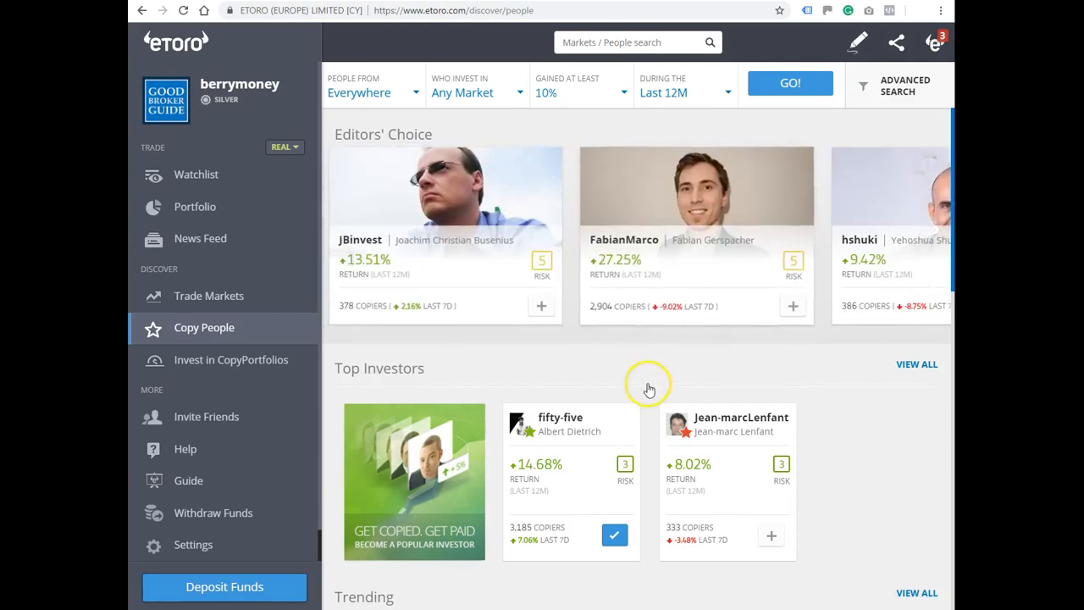
Open the stats of the Editors' Choice investor with the 27.25% return and examine the monthly performance for 2018
{"action": "mouse_move", "coordinate": [626, 195]}
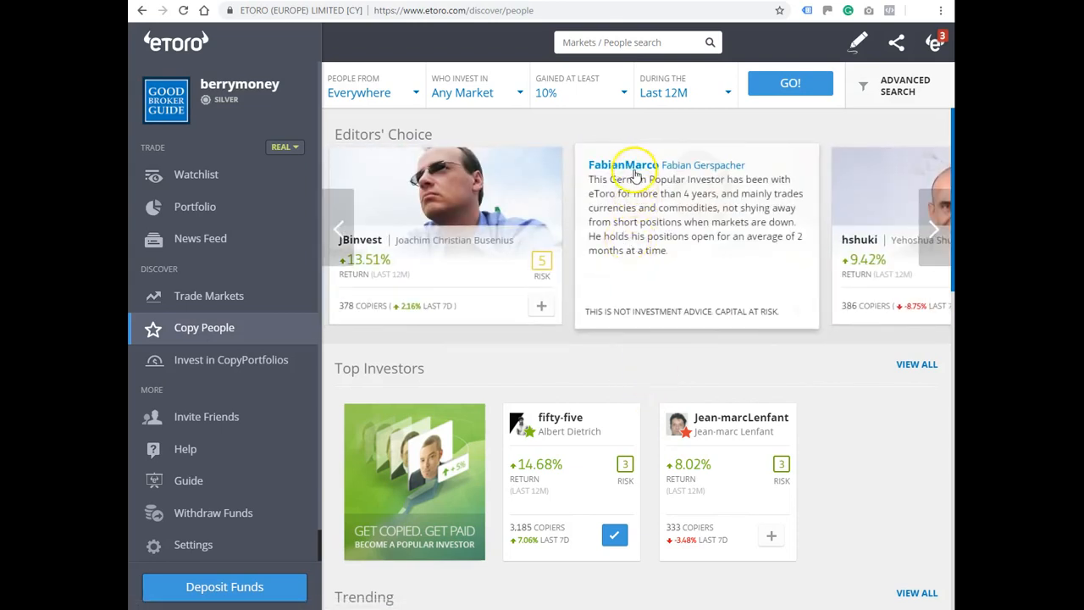
{"action": "left_click", "coordinate": [617, 242]}
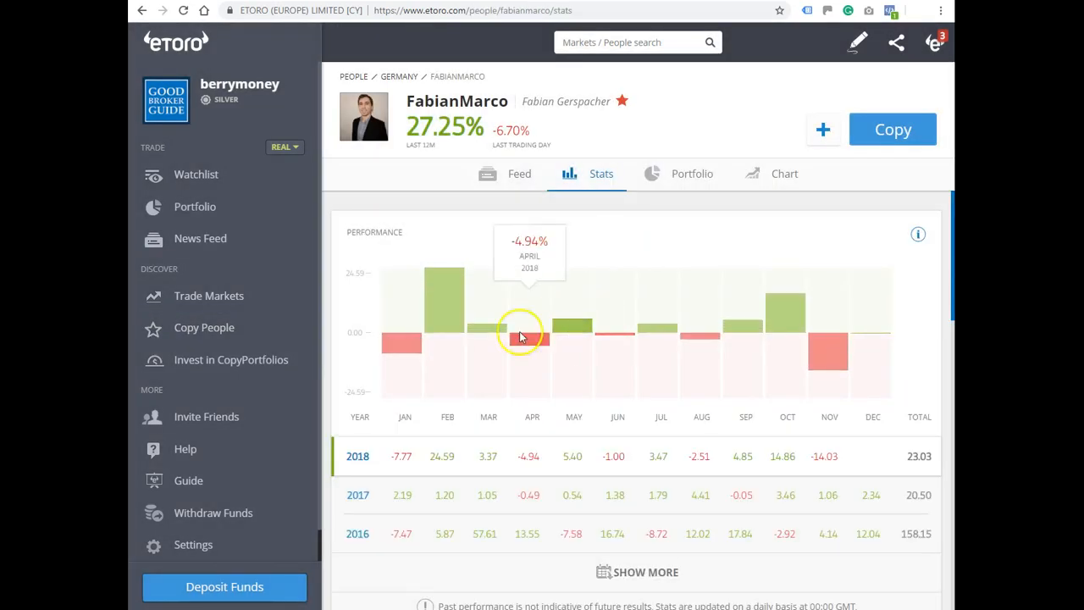
{"action": "mouse_move", "coordinate": [444, 304]}
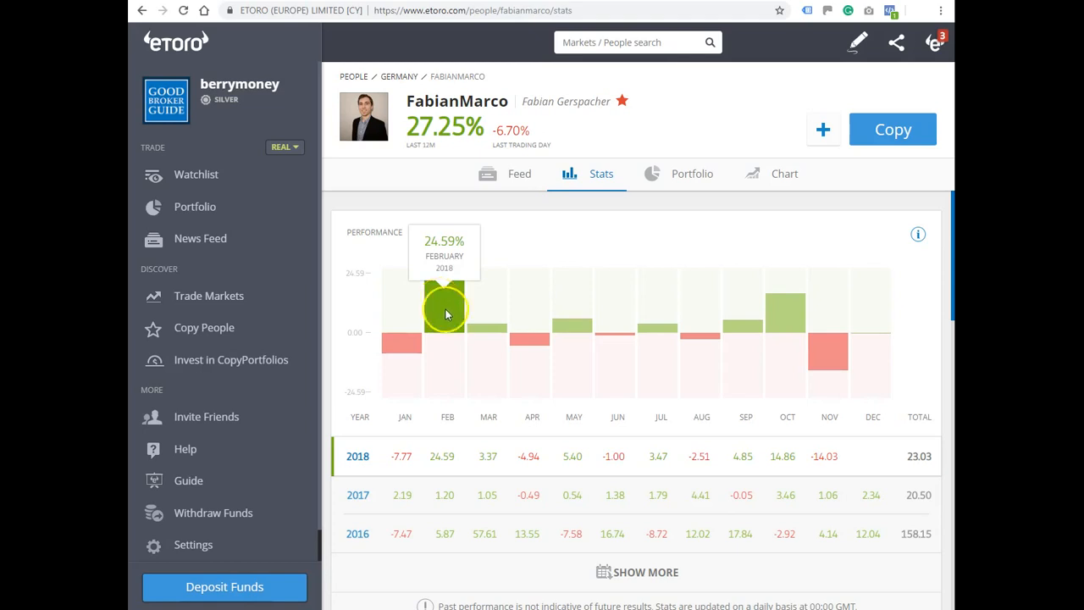
{"action": "mouse_move", "coordinate": [473, 380]}
{"action": "mouse_move", "coordinate": [783, 319]}
{"action": "mouse_move", "coordinate": [830, 347]}
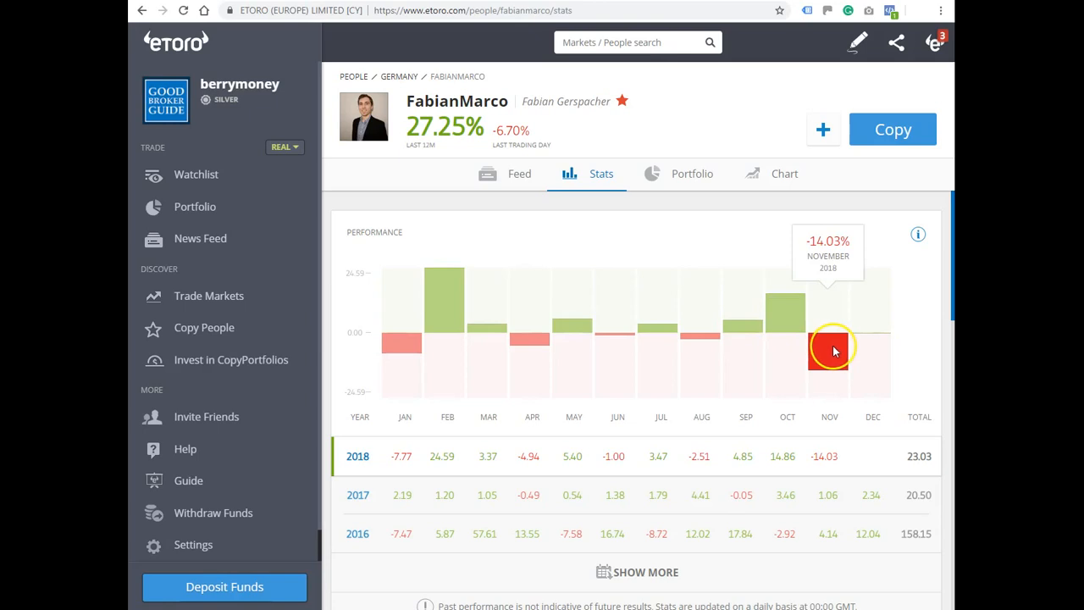
Start copying this investor with $460, keeping Copy Open Trades enabled
{"action": "left_click", "coordinate": [875, 132]}
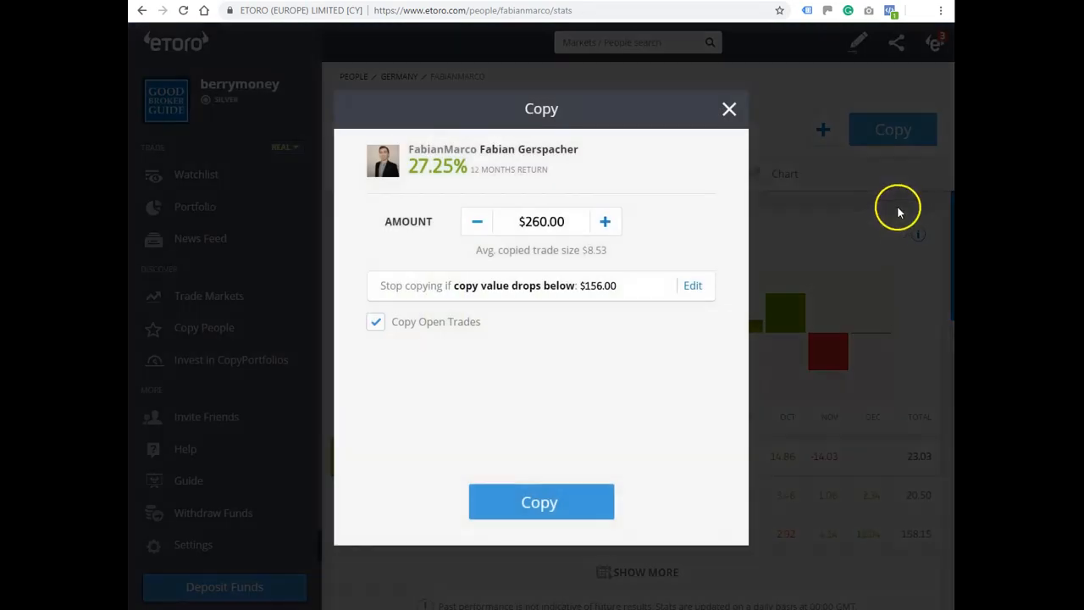
{"action": "left_click", "coordinate": [605, 221]}
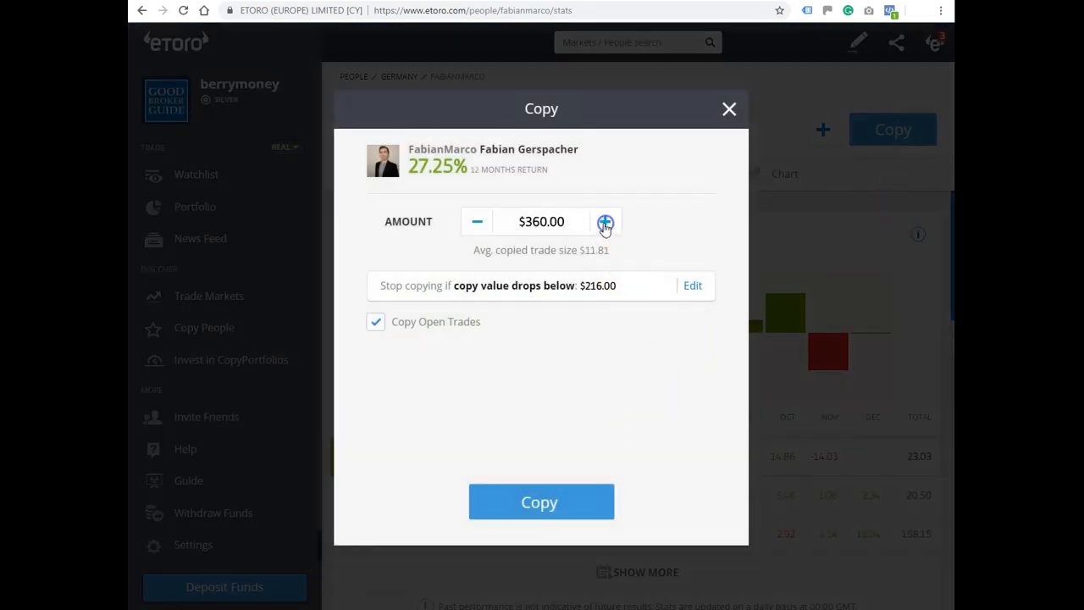
{"action": "left_click", "coordinate": [532, 501]}
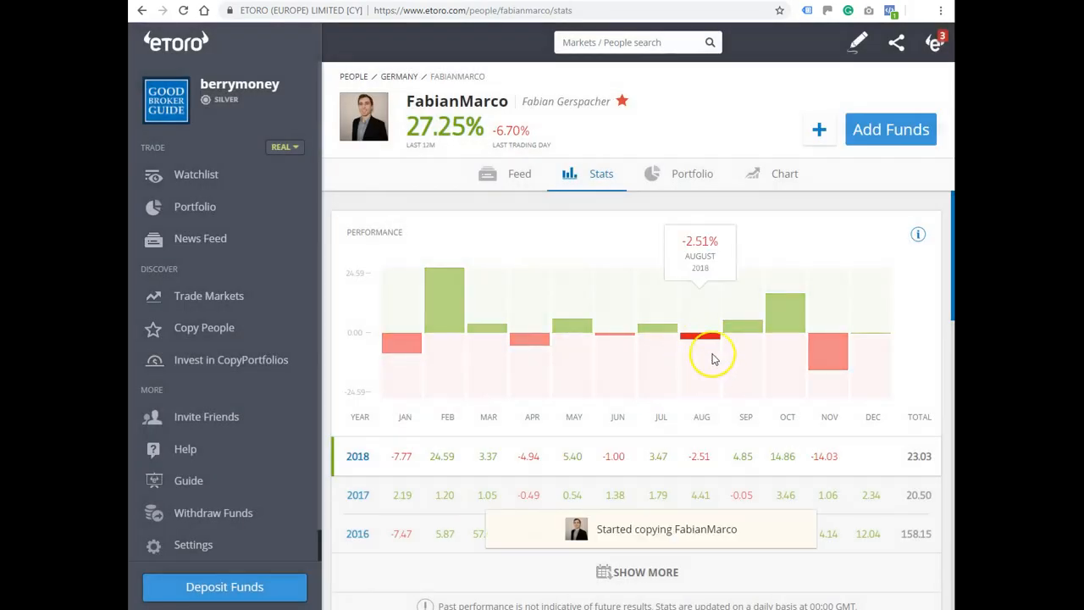
Examine the copied investor's yearly performance, risk score, copiers, trading breakdown and frequently traded markets in the stats
{"action": "scroll", "coordinate": [649, 364], "scroll_direction": "down", "scroll_amount": 4}
{"action": "scroll", "coordinate": [650, 362], "scroll_direction": "up", "scroll_amount": 4}
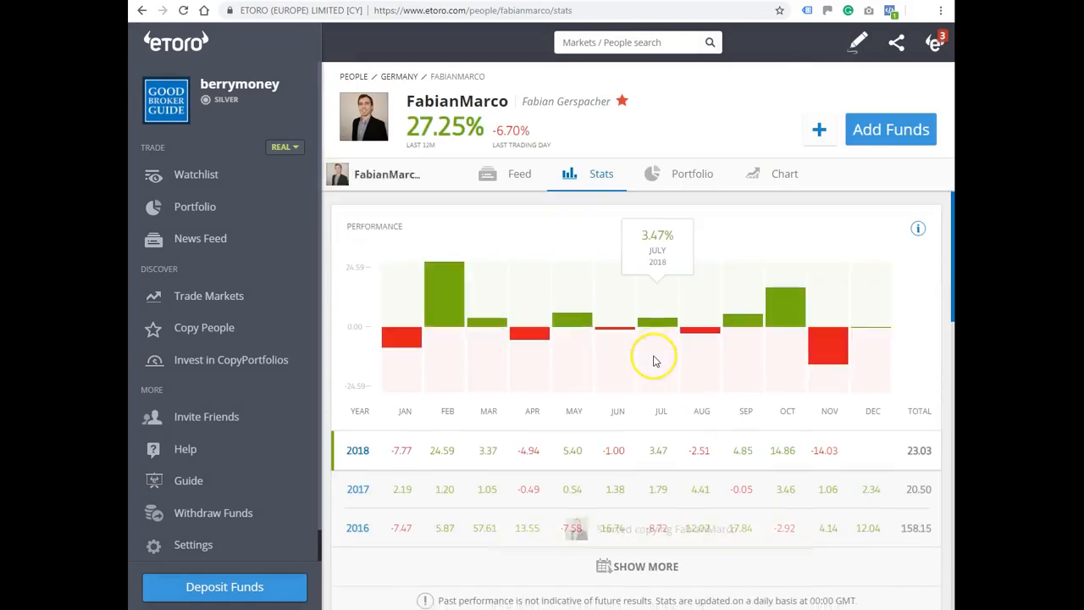
{"action": "scroll", "coordinate": [653, 361], "scroll_direction": "down", "scroll_amount": 6}
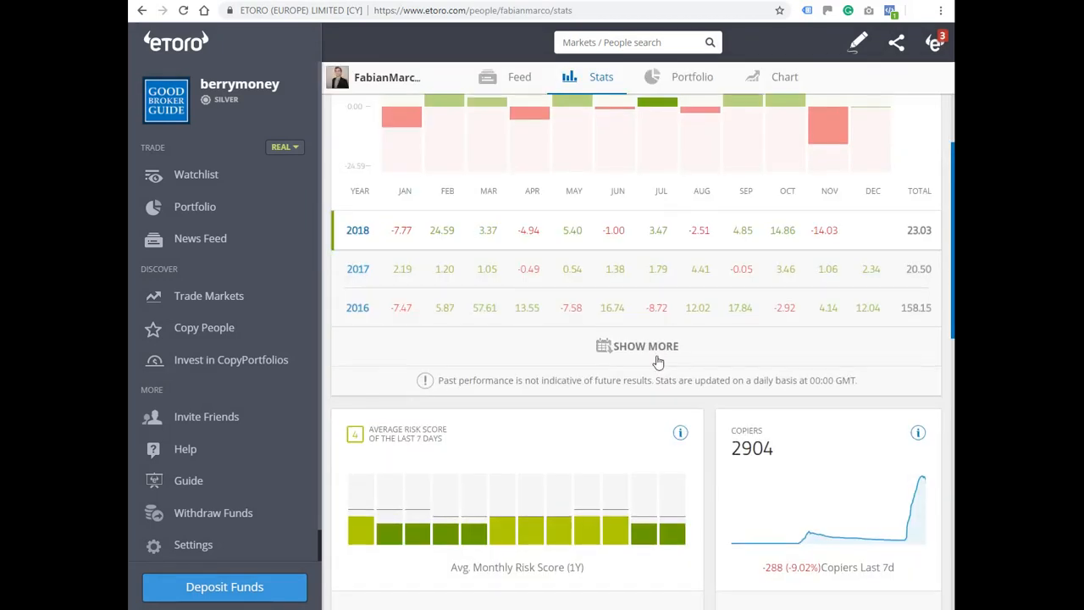
{"action": "scroll", "coordinate": [658, 361], "scroll_direction": "down", "scroll_amount": 1}
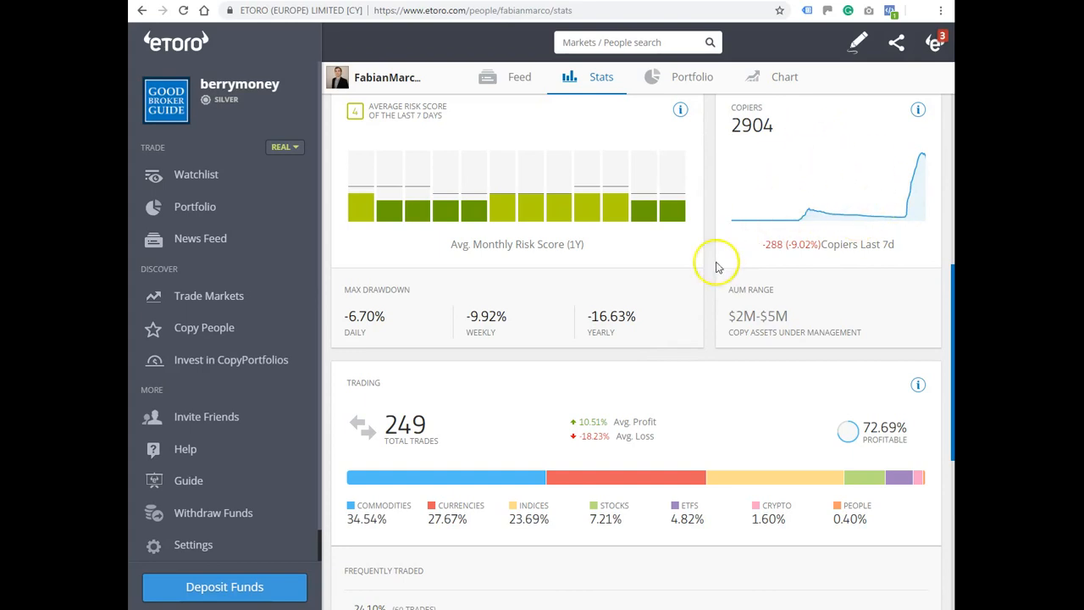
{"action": "scroll", "coordinate": [605, 333], "scroll_direction": "down", "scroll_amount": 4}
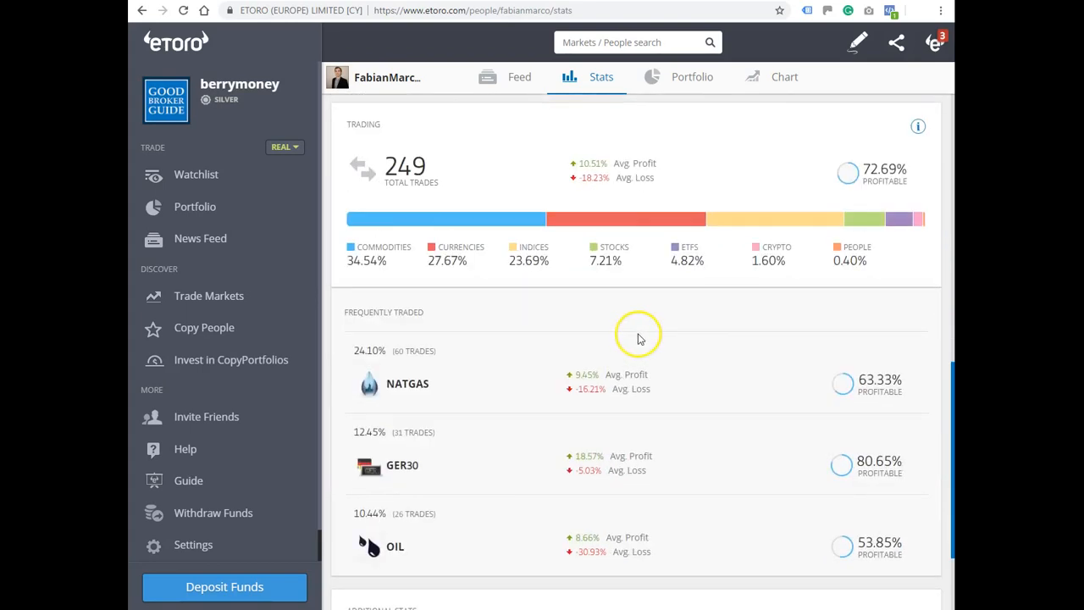
{"action": "scroll", "coordinate": [640, 339], "scroll_direction": "down", "scroll_amount": 1}
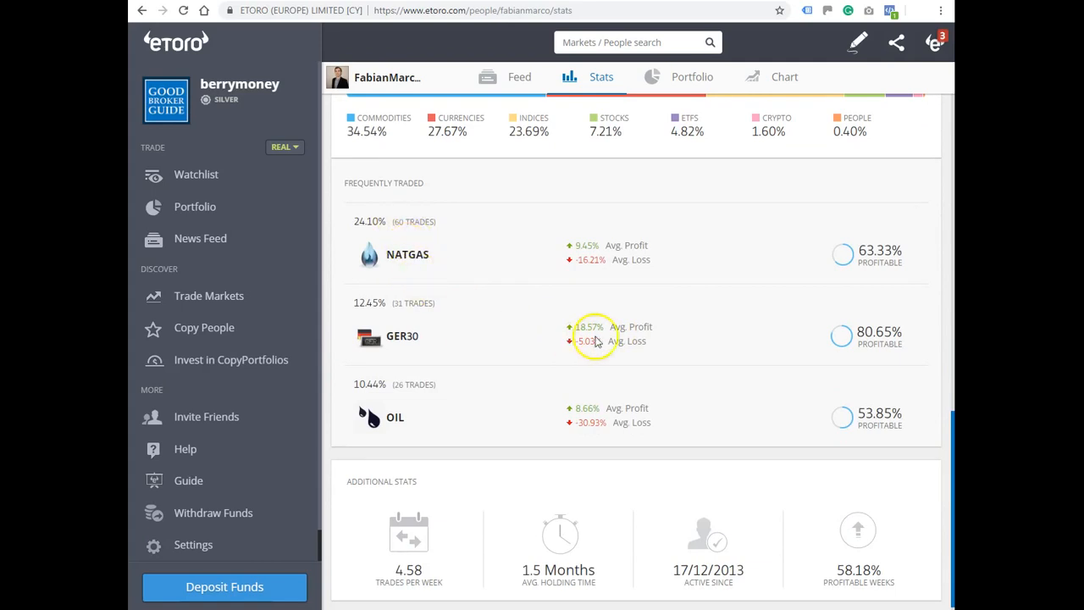
{"action": "scroll", "coordinate": [593, 347], "scroll_direction": "up", "scroll_amount": 3}
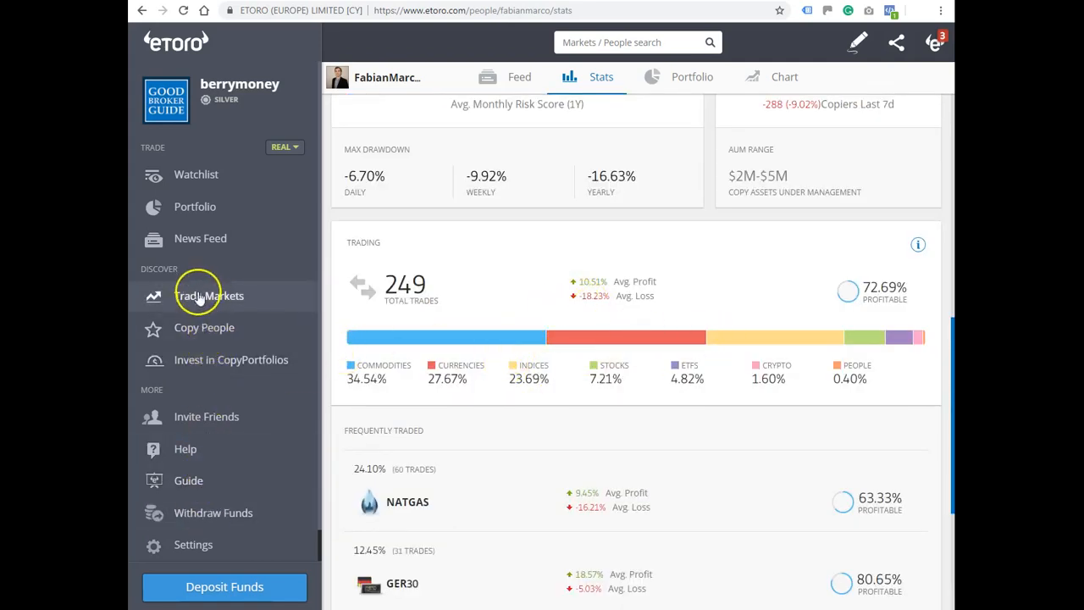
Open the copied investor's entry in the portfolio and review the individual copied trades
{"action": "left_click", "coordinate": [262, 212]}
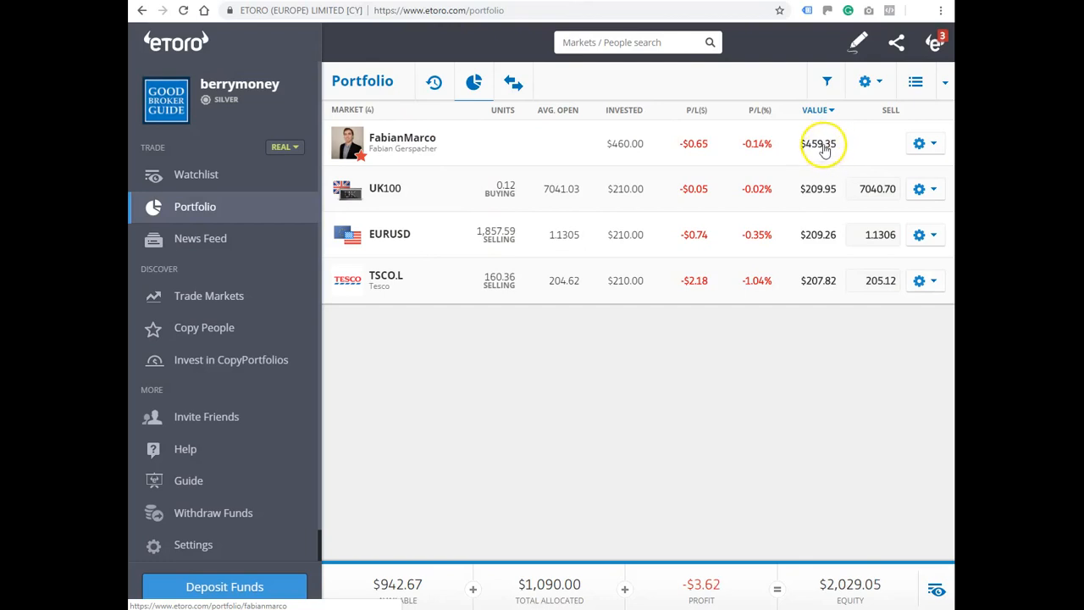
{"action": "left_click", "coordinate": [416, 140]}
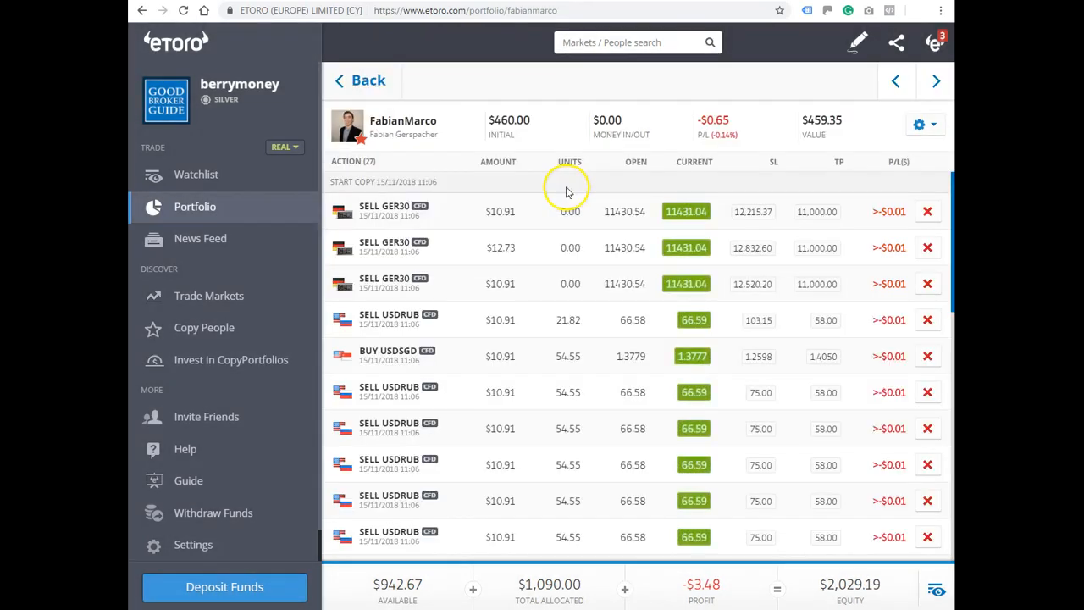
{"action": "scroll", "coordinate": [563, 305], "scroll_direction": "down", "scroll_amount": 1}
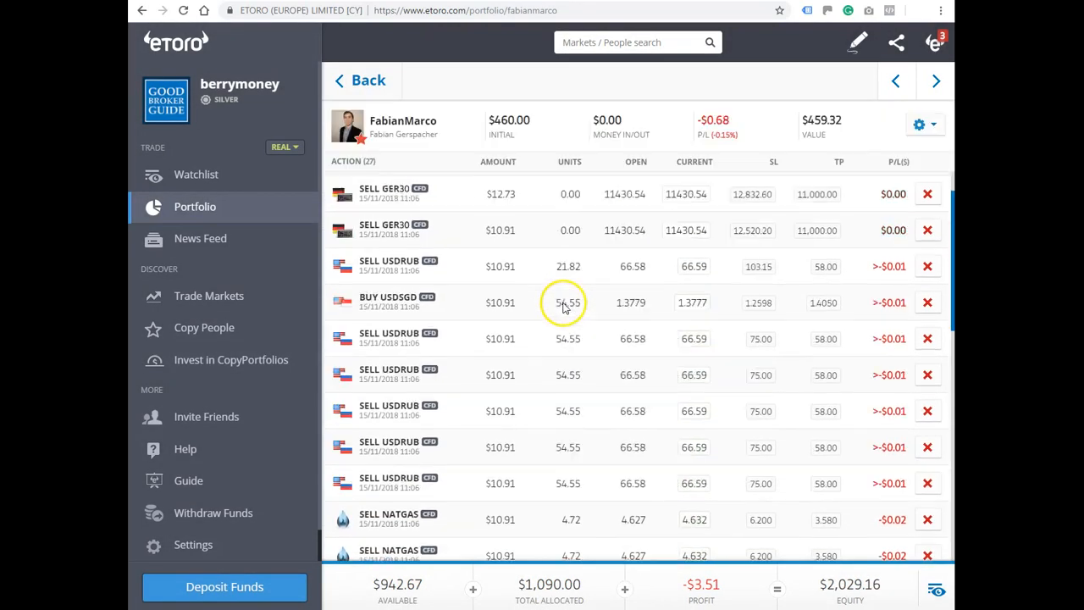
{"action": "scroll", "coordinate": [563, 307], "scroll_direction": "up", "scroll_amount": 1}
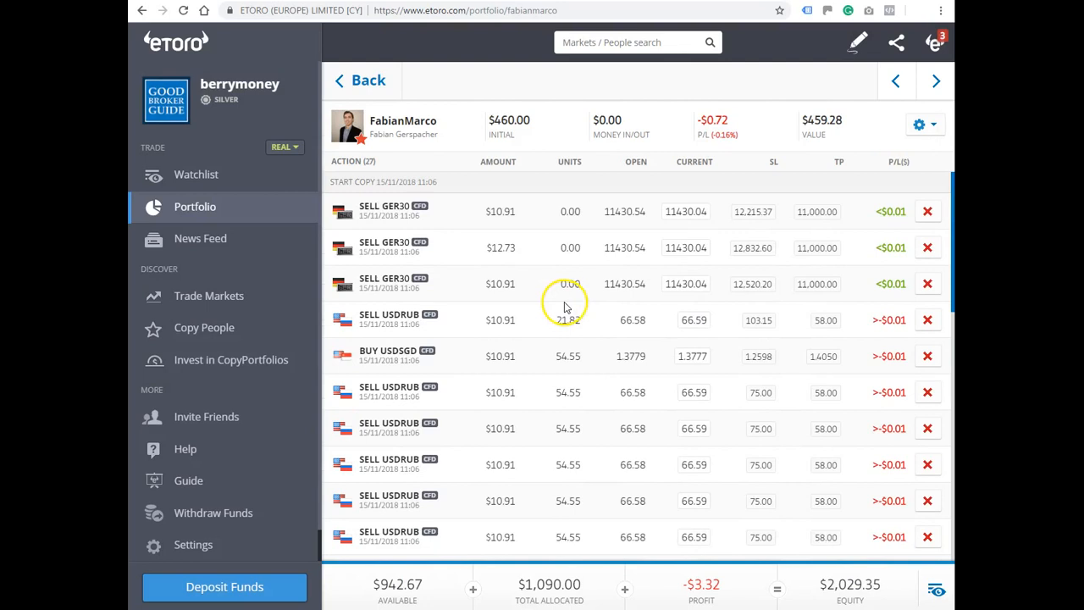
Browse the top trader and market portfolios among the CopyPortfolios and open the Crypto-currency portfolio
{"action": "left_click", "coordinate": [227, 360]}
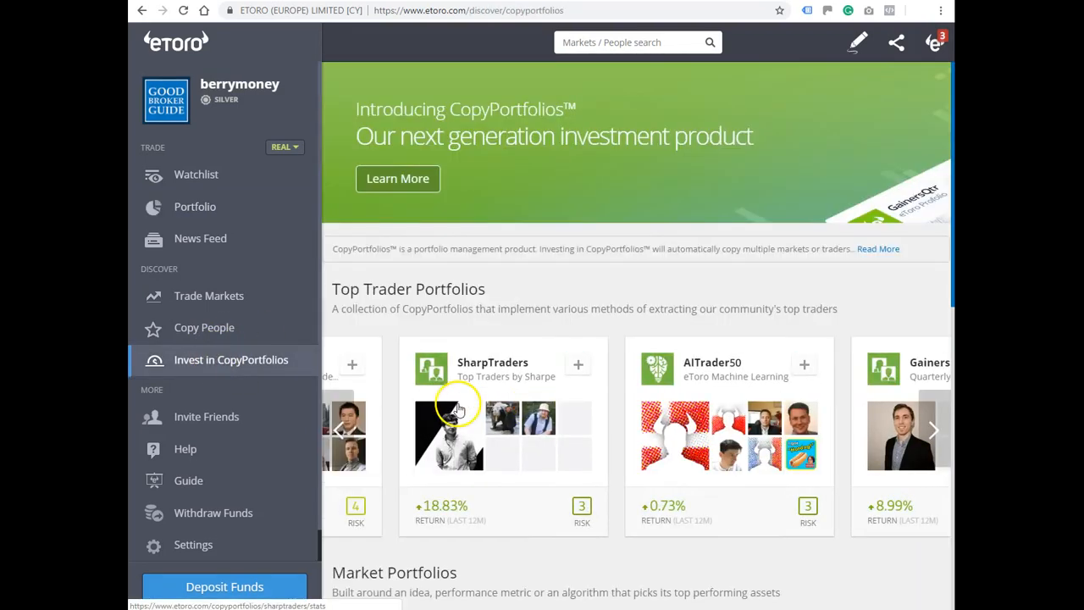
{"action": "scroll", "coordinate": [539, 349], "scroll_direction": "down", "scroll_amount": 2}
{"action": "scroll", "coordinate": [540, 349], "scroll_direction": "down", "scroll_amount": 3}
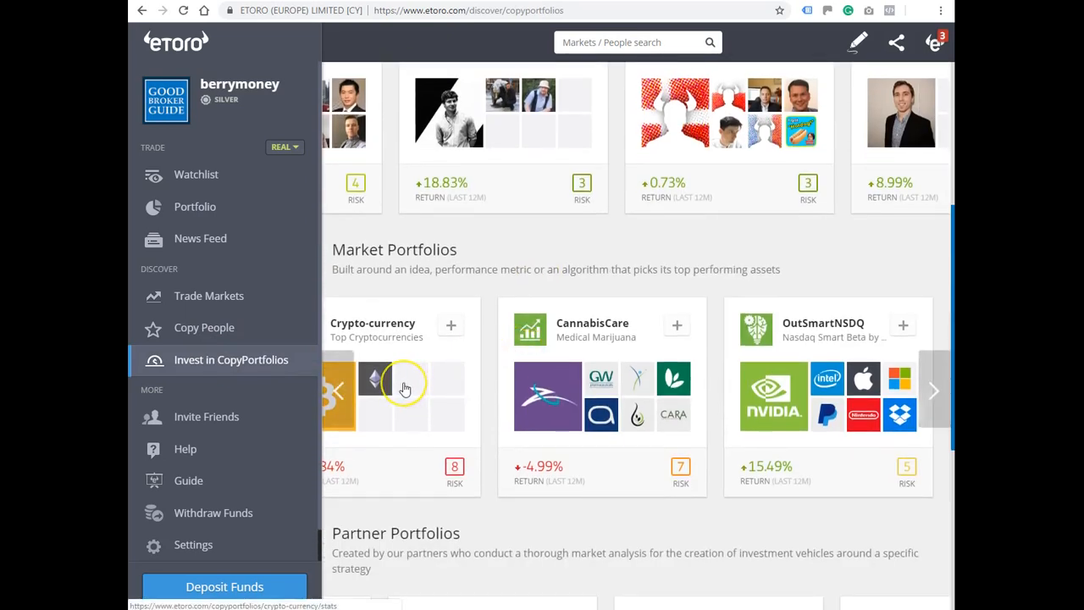
{"action": "left_click", "coordinate": [593, 342]}
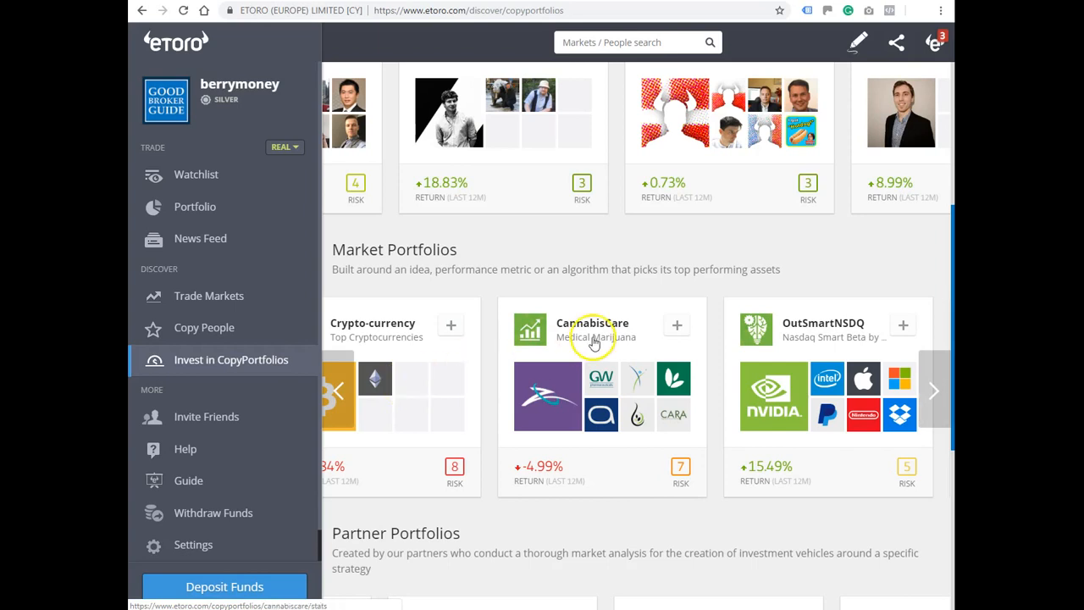
{"action": "left_click", "coordinate": [379, 332]}
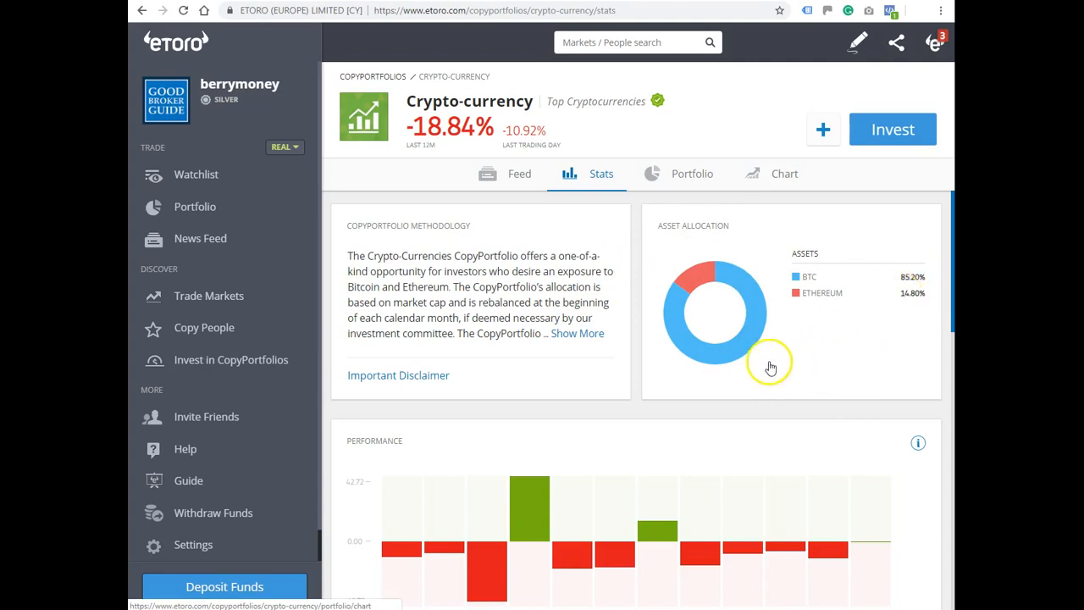
Examine the Crypto-currency portfolio's monthly performance, risk score, drawdown, investors and allocation history
{"action": "scroll", "coordinate": [622, 429], "scroll_direction": "down", "scroll_amount": 1}
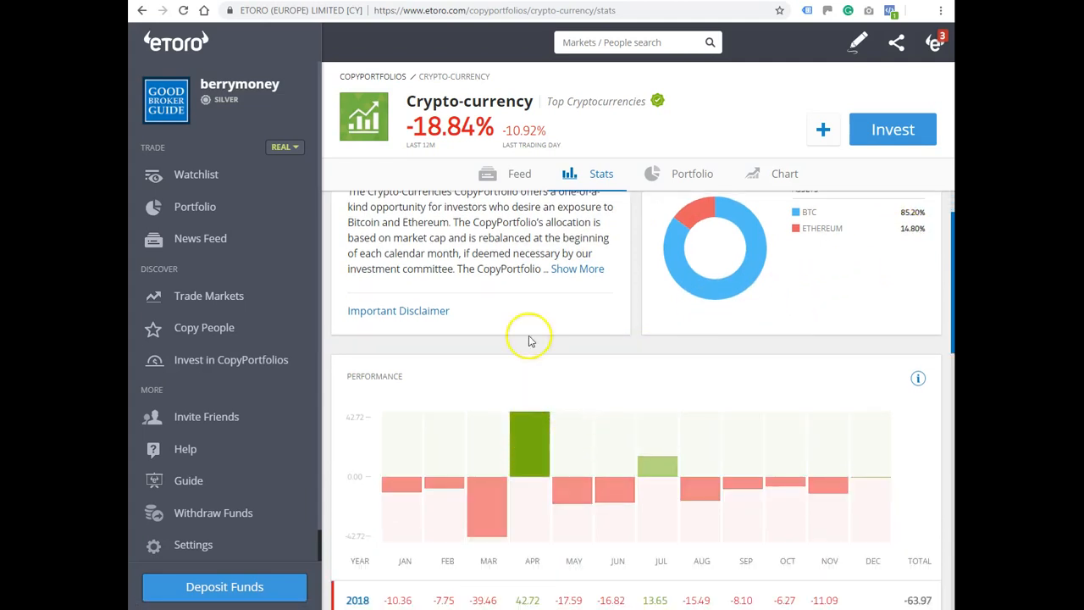
{"action": "scroll", "coordinate": [587, 318], "scroll_direction": "down", "scroll_amount": 3}
{"action": "scroll", "coordinate": [565, 343], "scroll_direction": "up", "scroll_amount": 1}
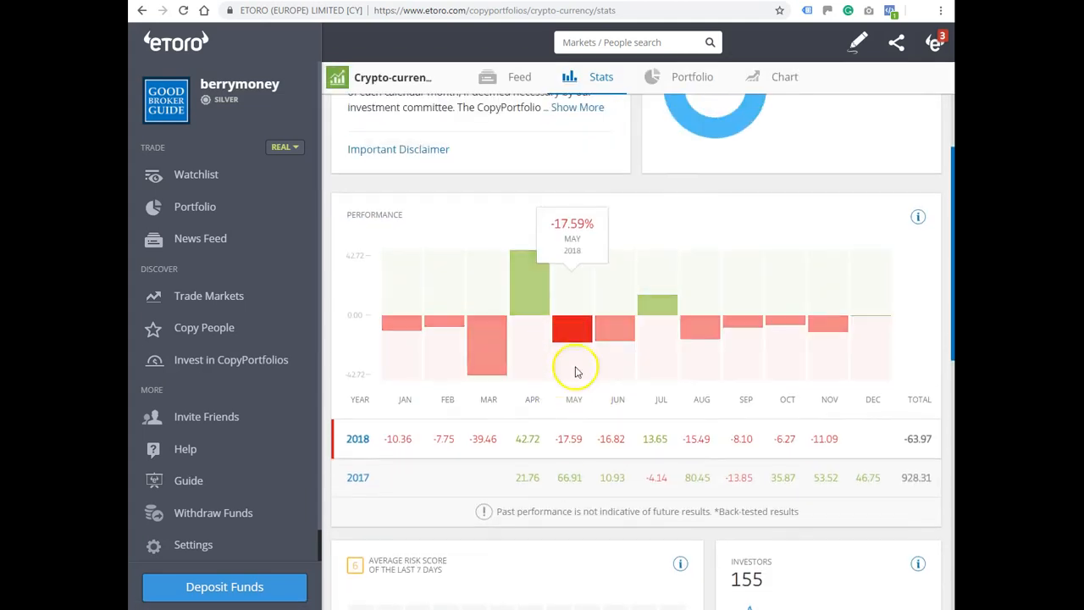
{"action": "scroll", "coordinate": [542, 360], "scroll_direction": "down", "scroll_amount": 3}
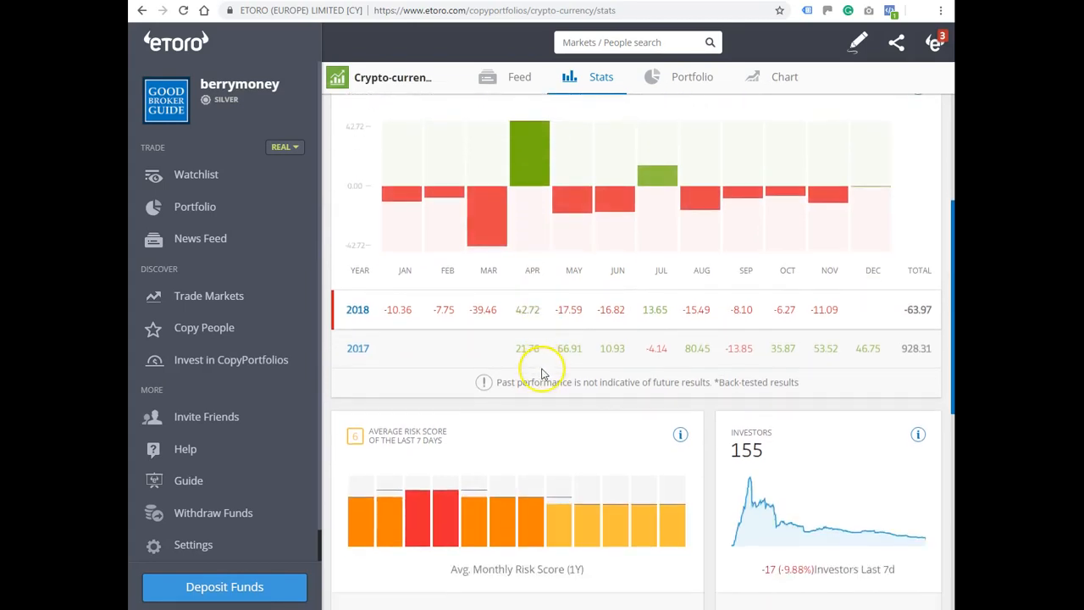
{"action": "scroll", "coordinate": [555, 379], "scroll_direction": "down", "scroll_amount": 2}
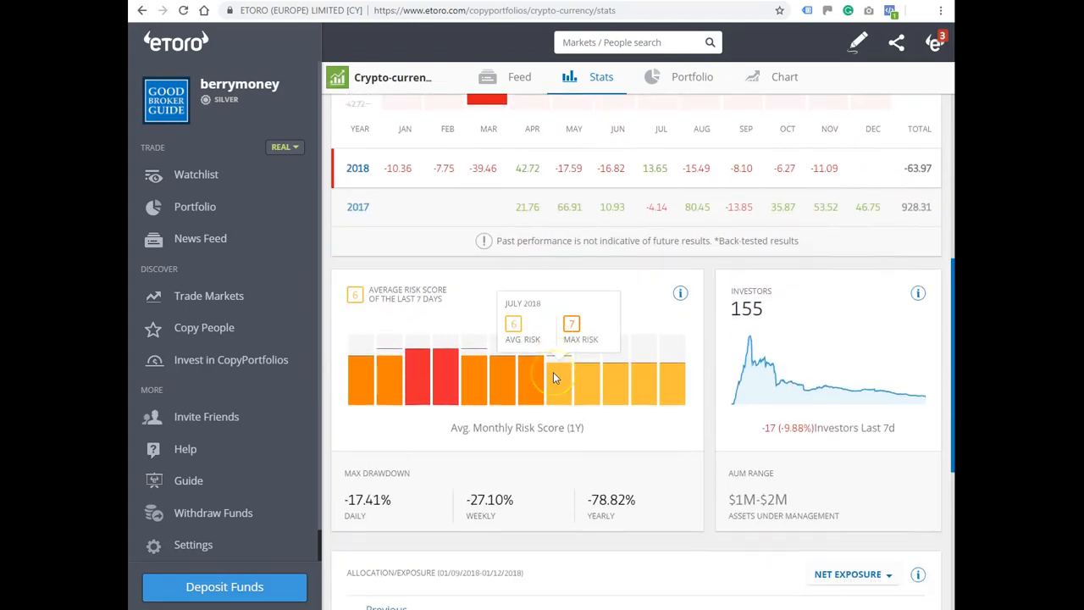
{"action": "scroll", "coordinate": [555, 378], "scroll_direction": "down", "scroll_amount": 1}
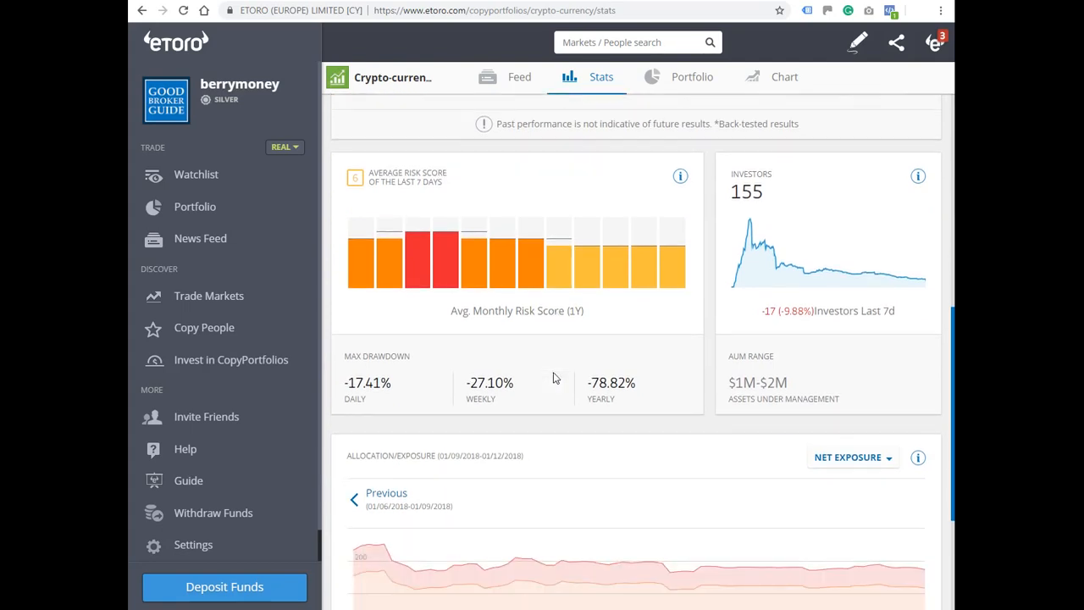
{"action": "scroll", "coordinate": [555, 378], "scroll_direction": "down", "scroll_amount": 3}
{"action": "scroll", "coordinate": [552, 379], "scroll_direction": "up", "scroll_amount": 10}
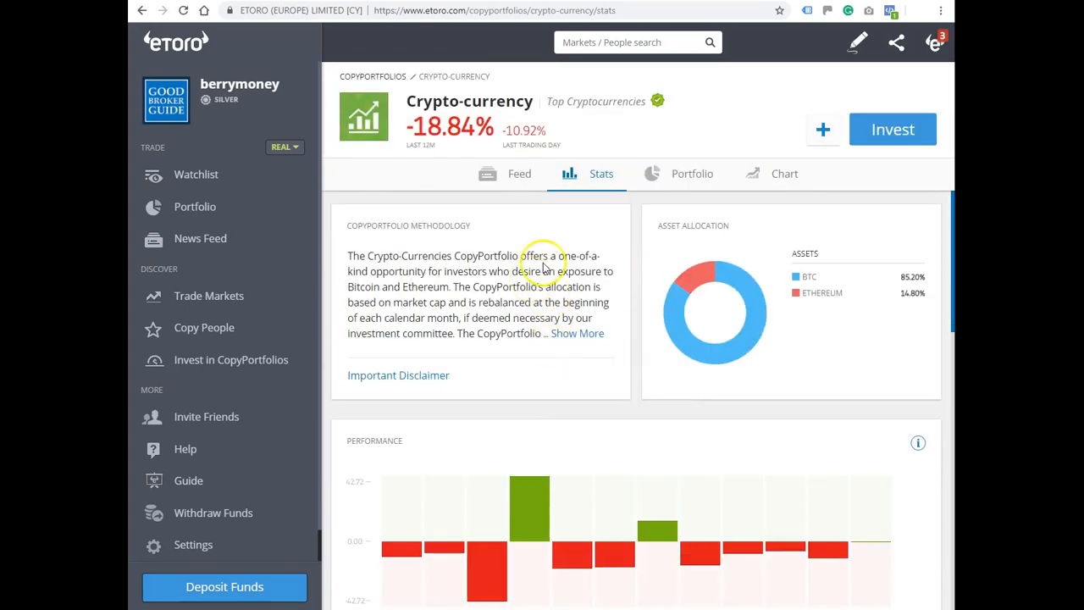
Return to the CopyPortfolios overview, open the CannabisCare portfolio and read its methodology and asset allocation
{"action": "left_click", "coordinate": [144, 12]}
{"action": "scroll", "coordinate": [533, 347], "scroll_direction": "down", "scroll_amount": 5}
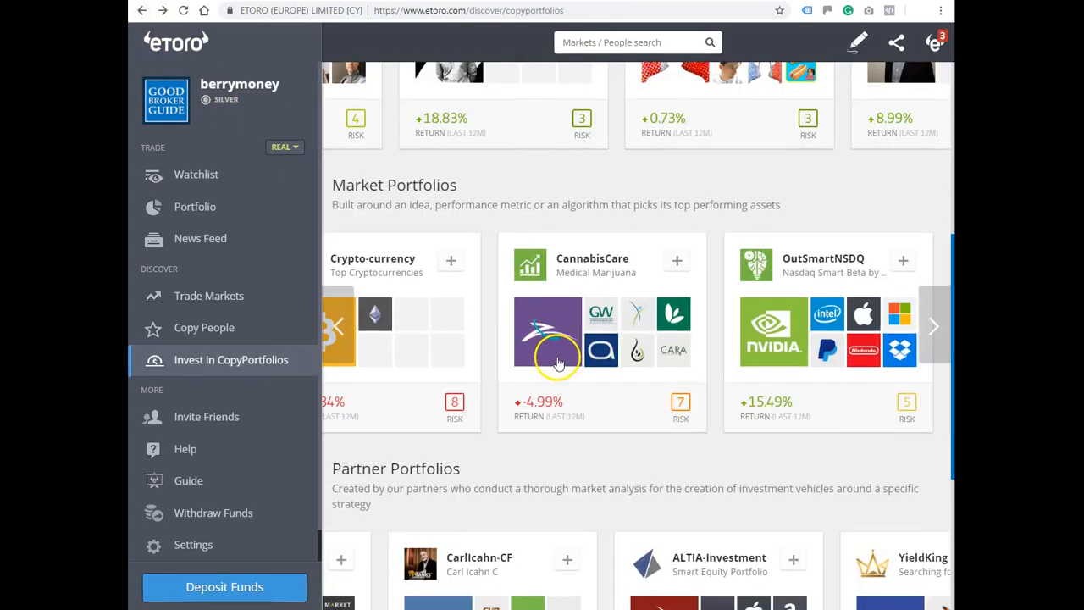
{"action": "left_click", "coordinate": [577, 262]}
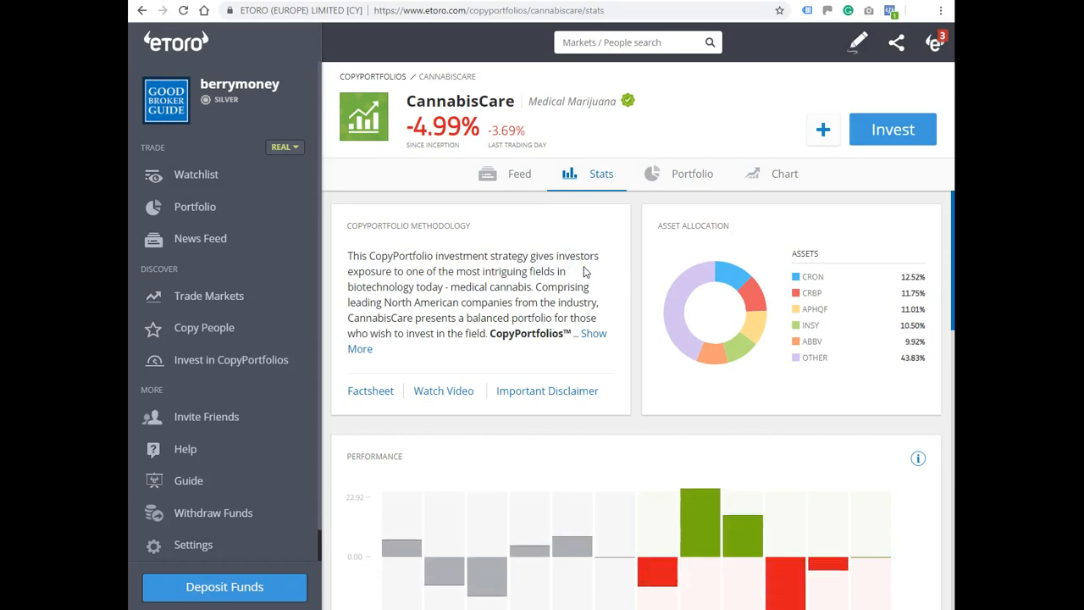
{"action": "scroll", "coordinate": [591, 278], "scroll_direction": "down", "scroll_amount": 1}
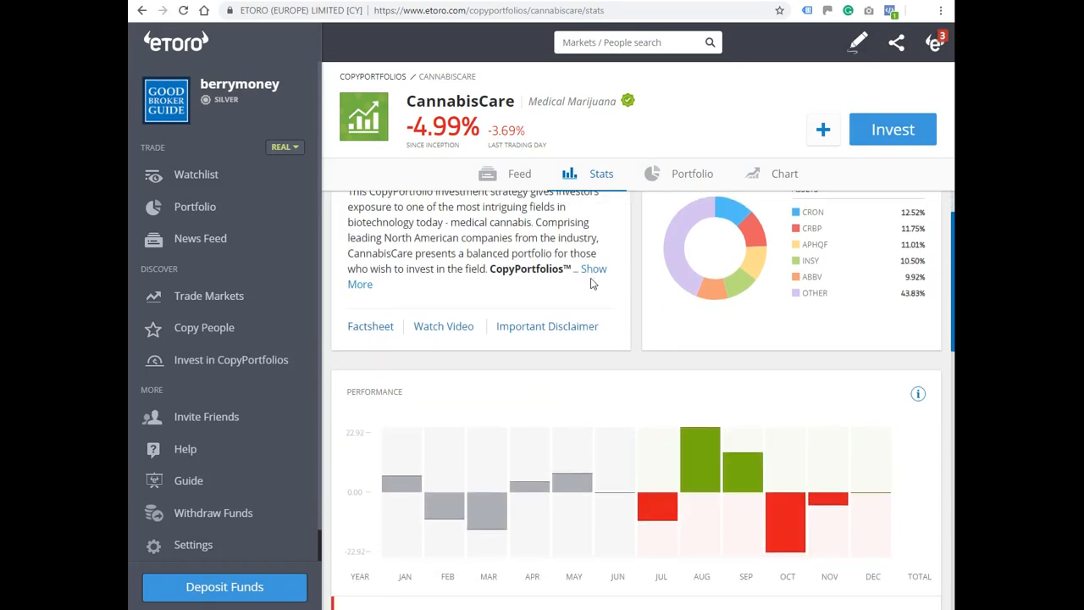
{"action": "scroll", "coordinate": [591, 284], "scroll_direction": "up", "scroll_amount": 1}
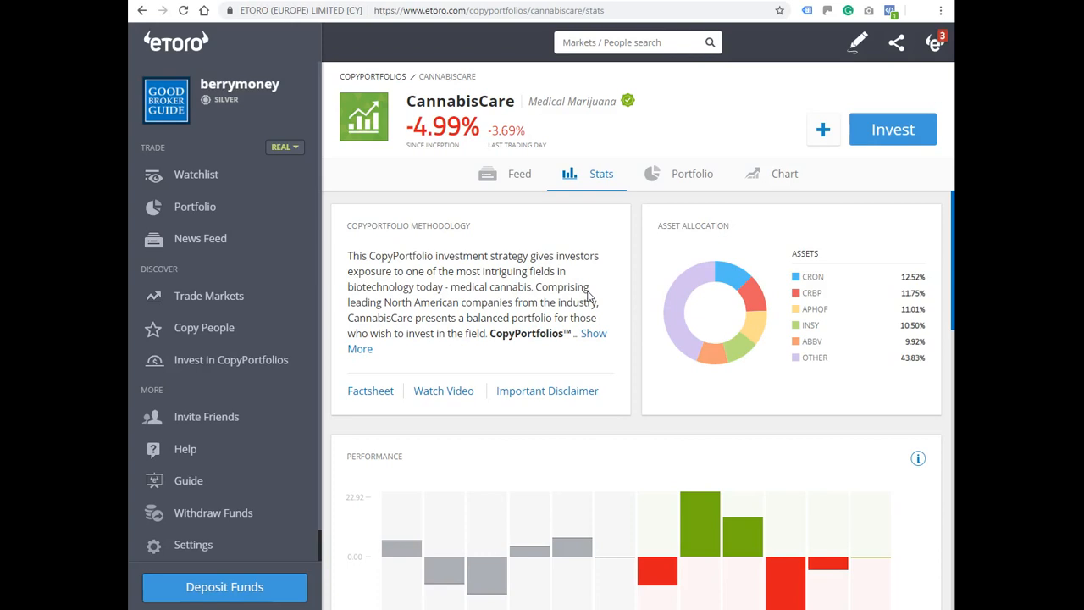
{"action": "scroll", "coordinate": [589, 295], "scroll_direction": "down", "scroll_amount": 1}
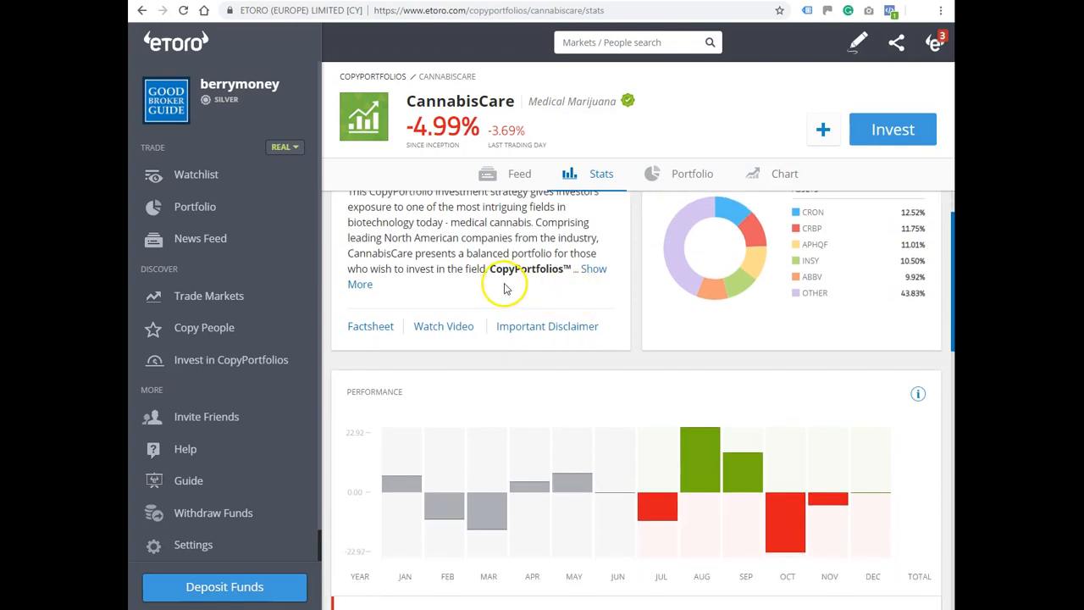
{"action": "scroll", "coordinate": [510, 293], "scroll_direction": "up", "scroll_amount": 1}
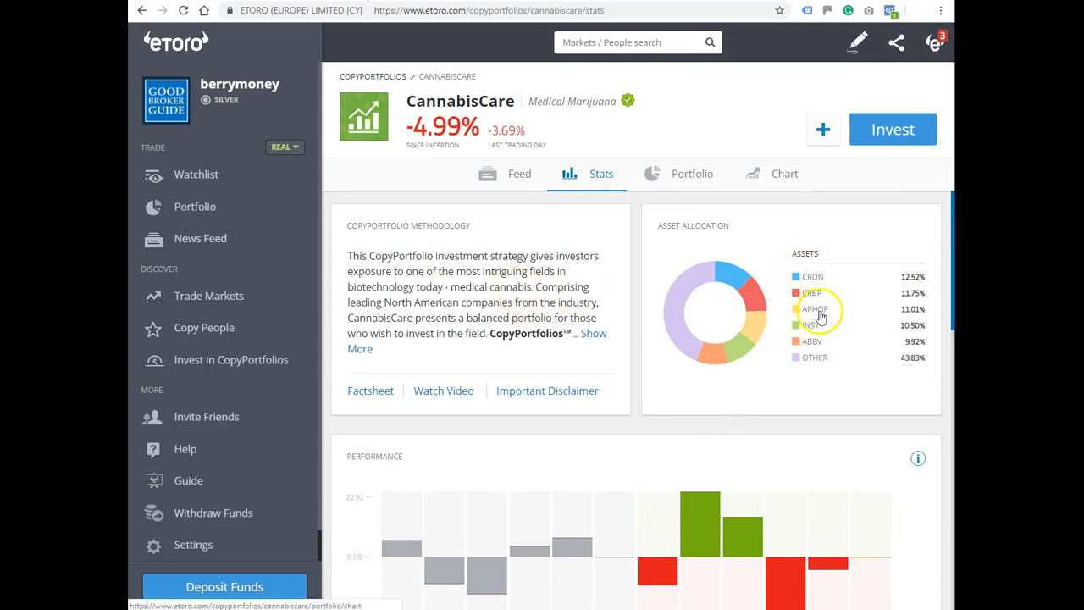
View CannabisCare's exposure, allocation and risk breakdowns, checking its asset list in the stats in between
{"action": "left_click", "coordinate": [692, 177]}
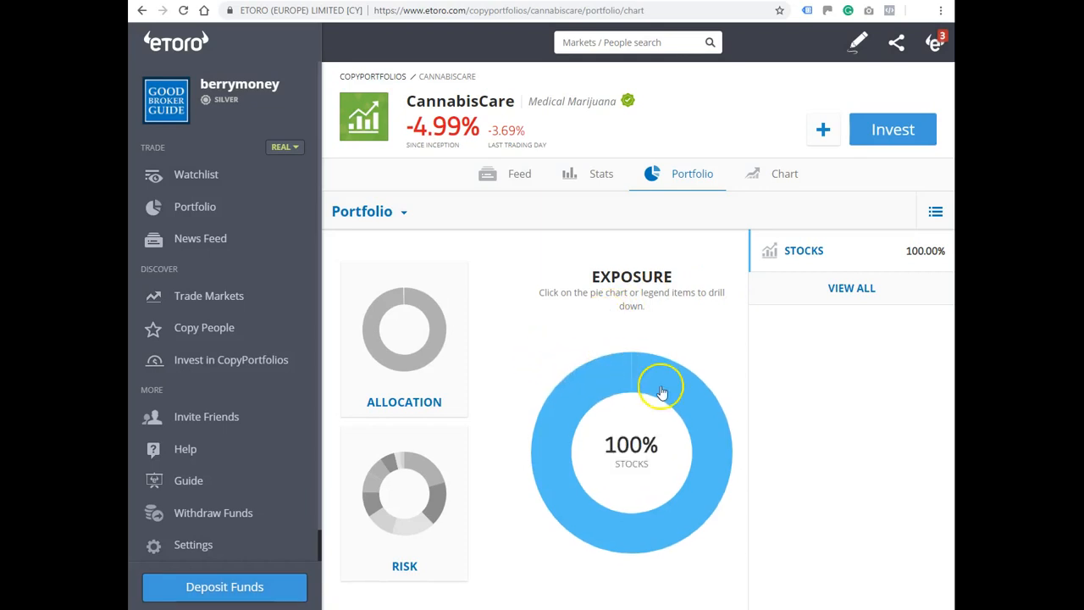
{"action": "left_click", "coordinate": [401, 344]}
{"action": "left_click", "coordinate": [413, 471]}
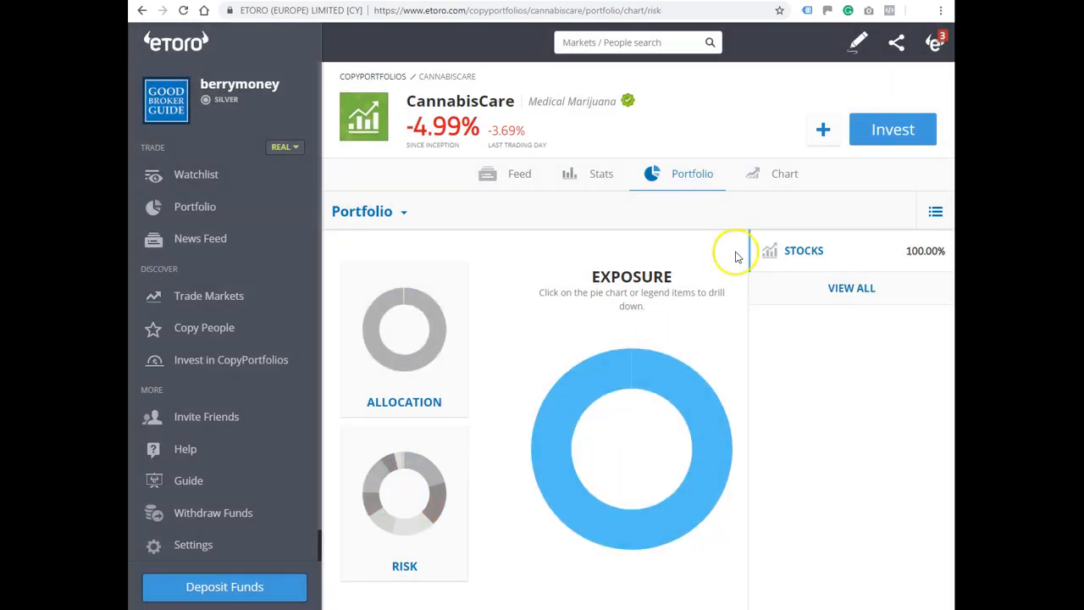
{"action": "left_click", "coordinate": [600, 174]}
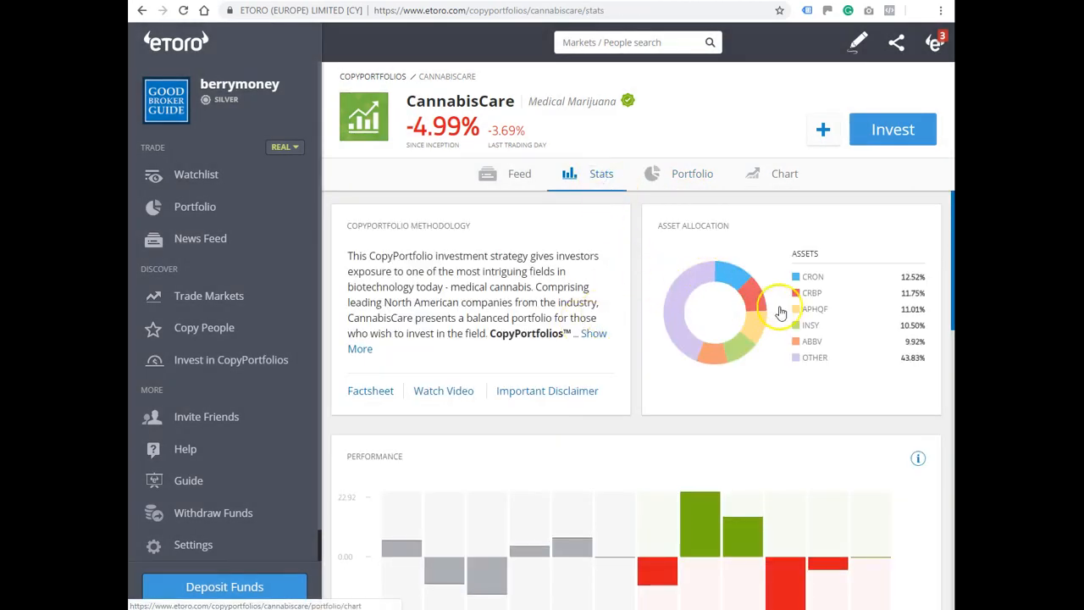
{"action": "left_click", "coordinate": [811, 280]}
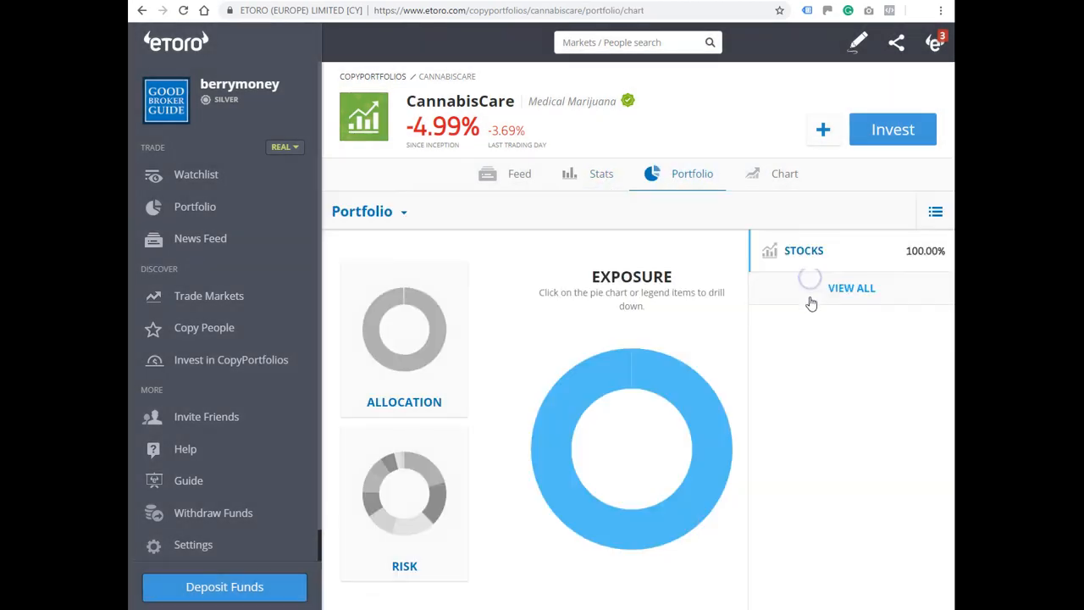
View the CannabisCare feed and performance chart, then return to its portfolio breakdown
{"action": "left_click", "coordinate": [525, 176]}
{"action": "left_click", "coordinate": [782, 172]}
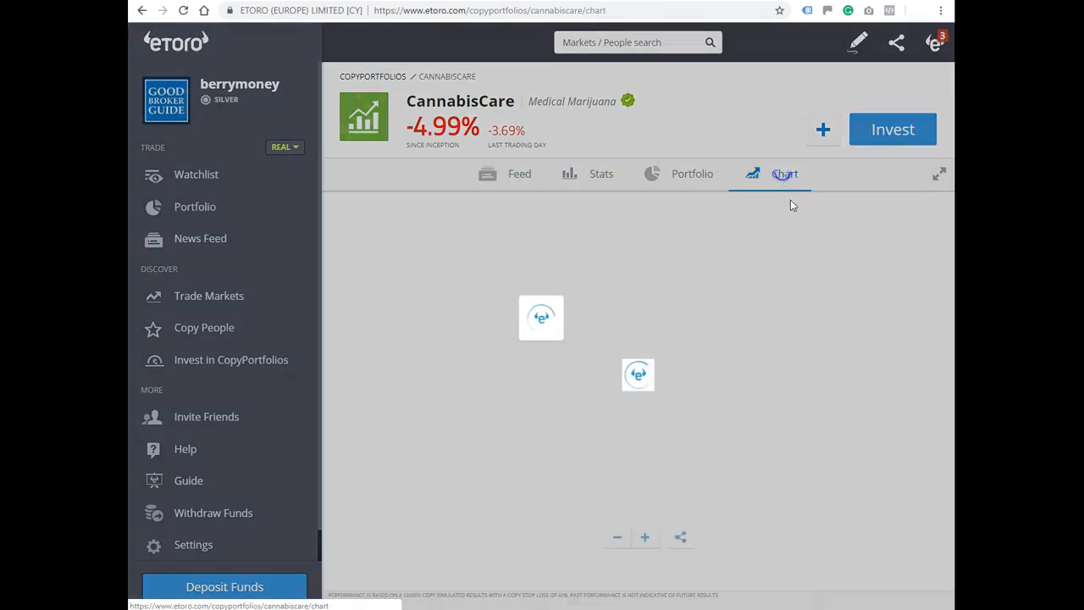
{"action": "scroll", "coordinate": [581, 312], "scroll_direction": "up", "scroll_amount": 5}
{"action": "scroll", "coordinate": [593, 317], "scroll_direction": "down", "scroll_amount": 2}
{"action": "scroll", "coordinate": [605, 288], "scroll_direction": "down", "scroll_amount": 2}
{"action": "left_click", "coordinate": [686, 178]}
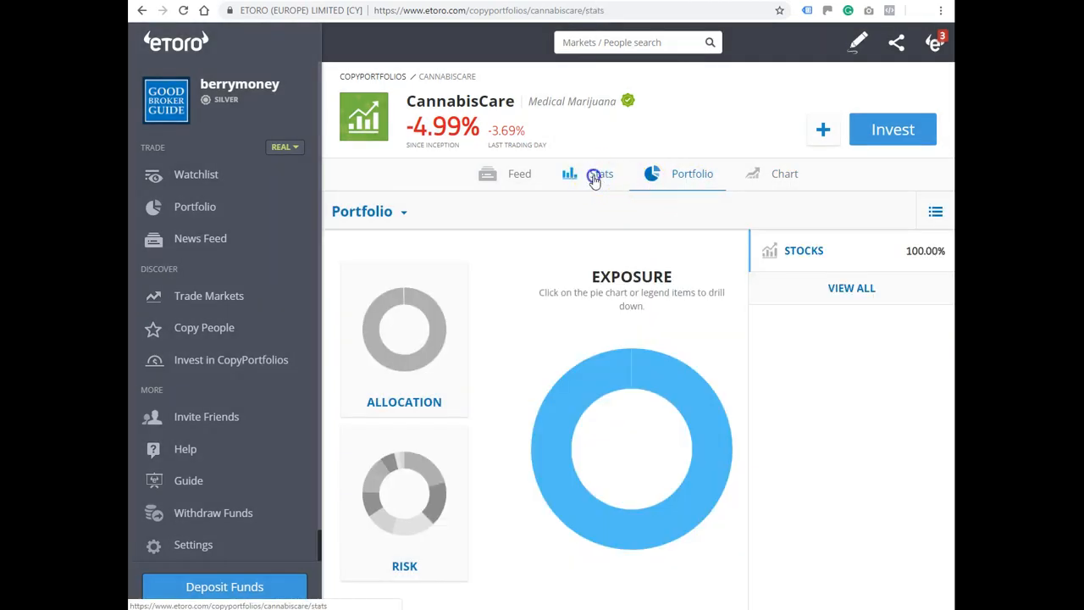
Review CannabisCare's stats, checking its monthly performance, methodology and asset allocation
{"action": "left_click", "coordinate": [592, 176]}
{"action": "scroll", "coordinate": [514, 305], "scroll_direction": "down", "scroll_amount": 4}
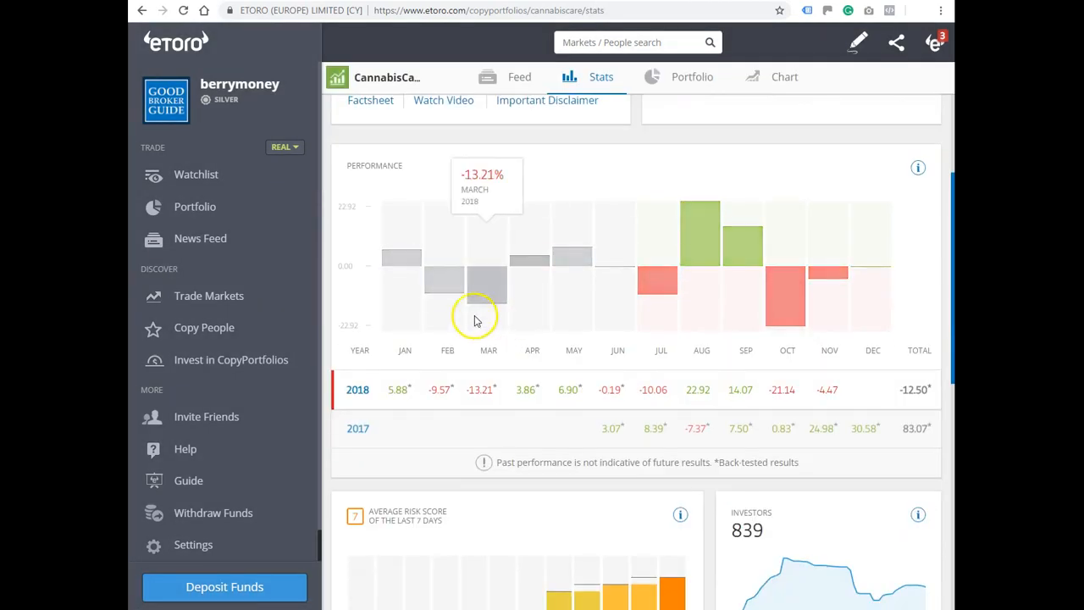
{"action": "scroll", "coordinate": [501, 393], "scroll_direction": "up", "scroll_amount": 4}
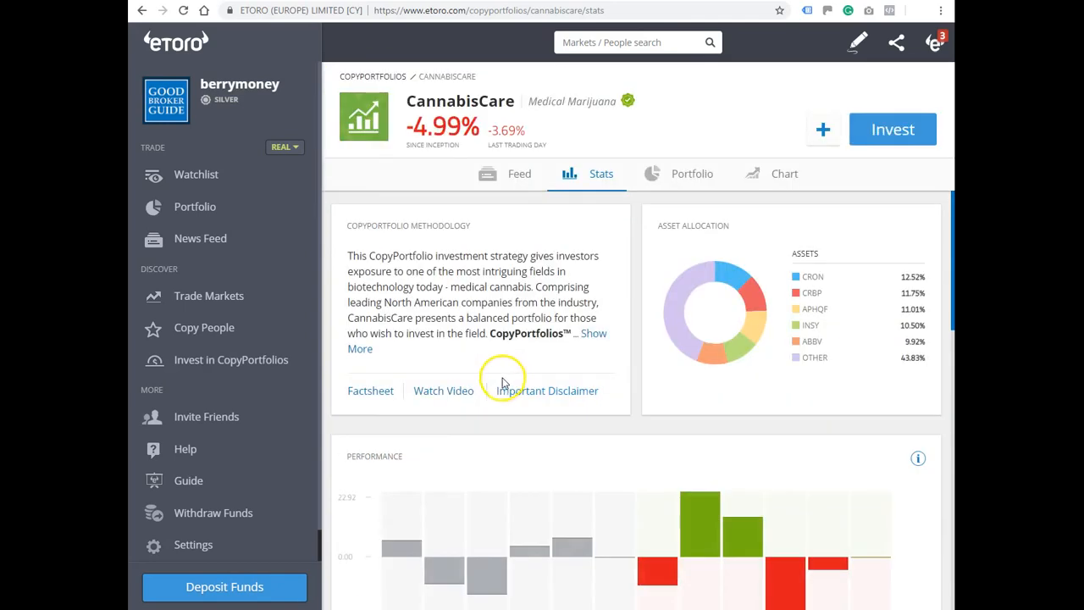
Open the account's portfolio and stop copying the investor with $460 invested
{"action": "left_click", "coordinate": [212, 210]}
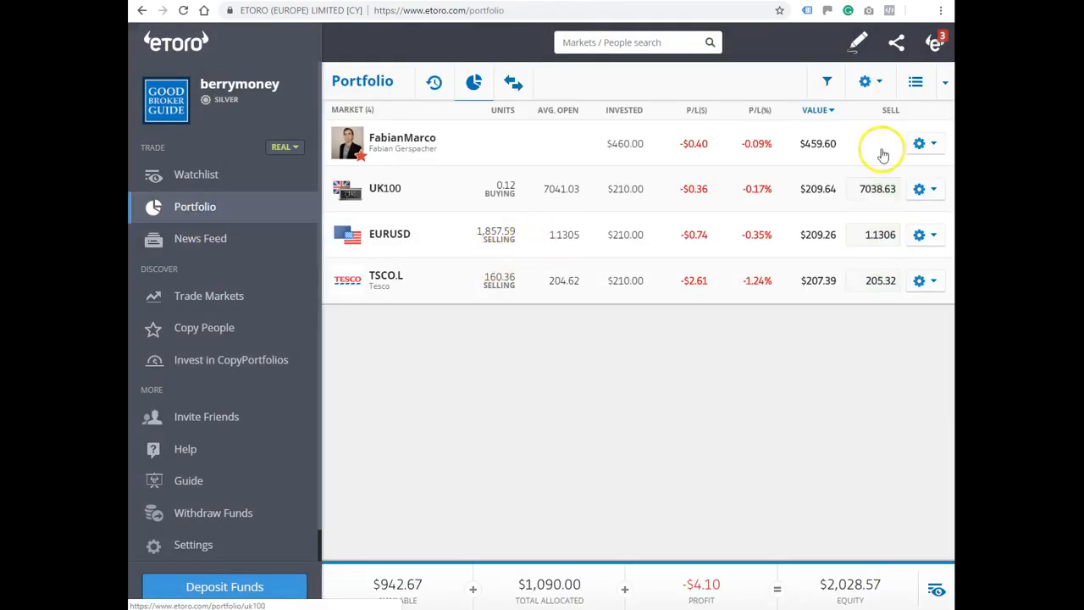
{"action": "left_click", "coordinate": [929, 144]}
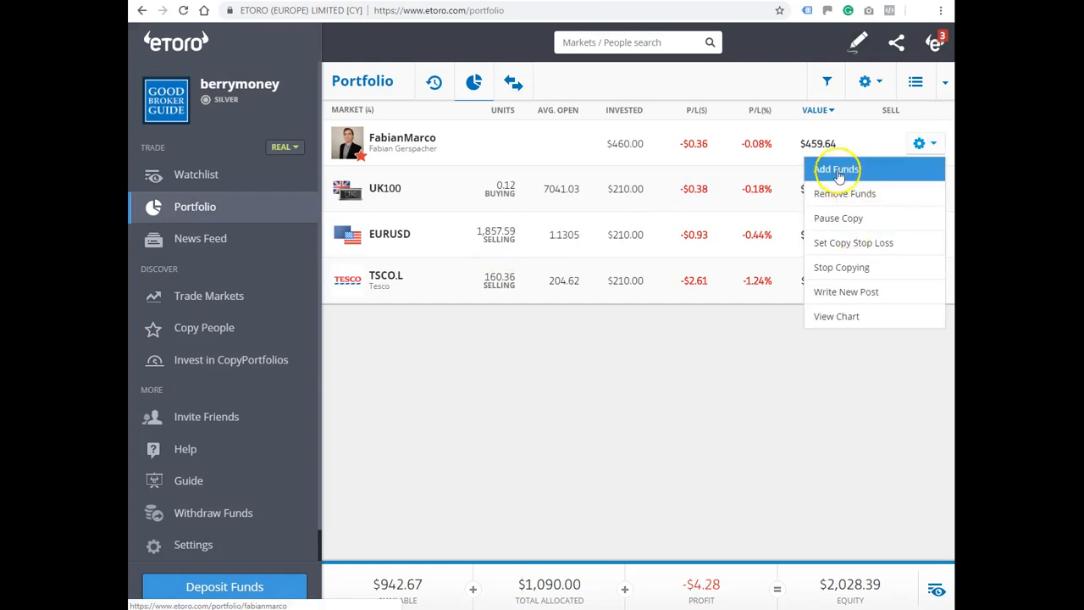
{"action": "left_click", "coordinate": [839, 266]}
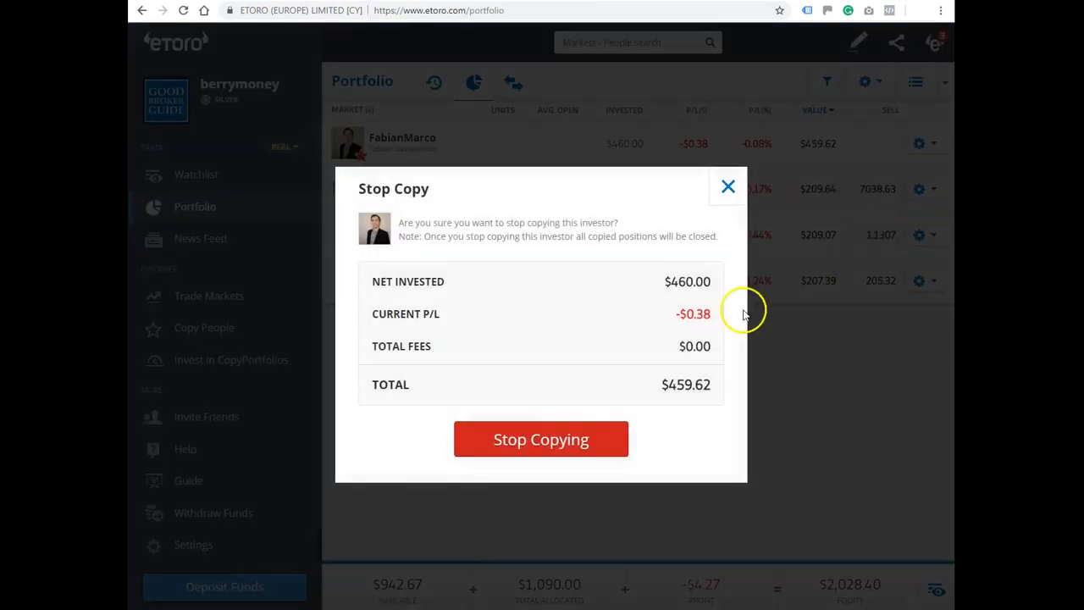
{"action": "left_click", "coordinate": [554, 438]}
Close all trades in the UK100 position and dismiss the offer to share the trade
{"action": "left_click", "coordinate": [931, 190]}
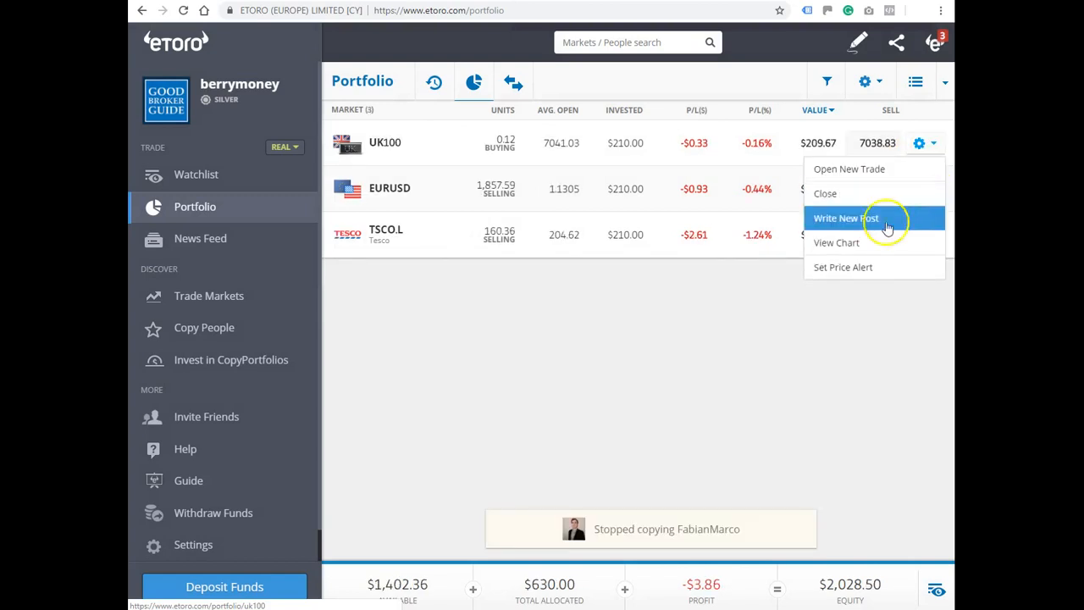
{"action": "left_click", "coordinate": [858, 186]}
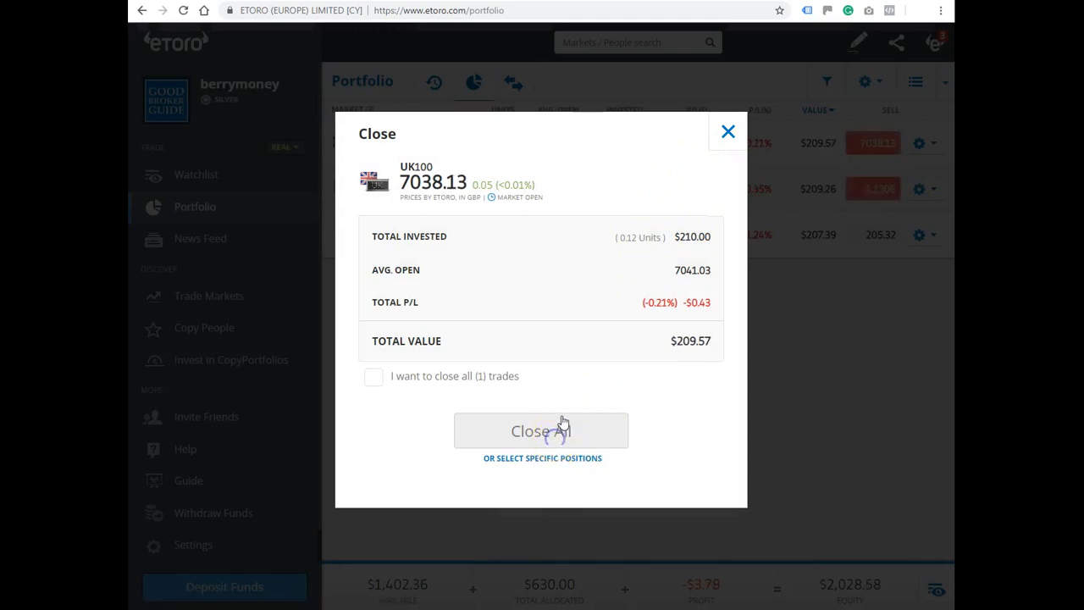
{"action": "left_click", "coordinate": [489, 378]}
{"action": "left_click", "coordinate": [511, 433]}
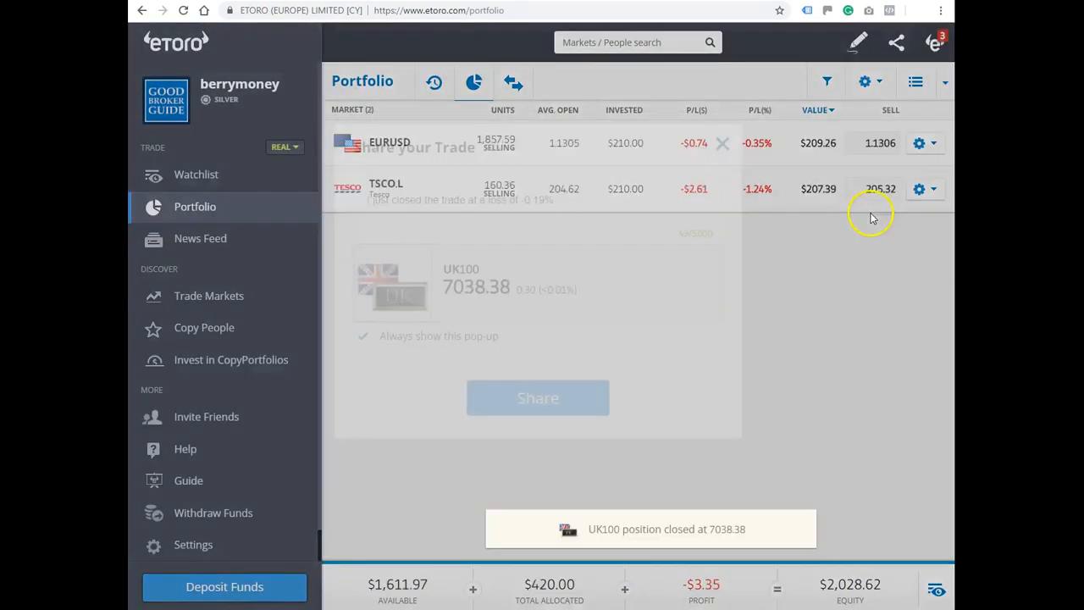
{"action": "left_click", "coordinate": [722, 149]}
Close all trades in the EURUSD position and dismiss the trade-sharing offer
{"action": "left_click", "coordinate": [932, 144]}
{"action": "left_click", "coordinate": [834, 195]}
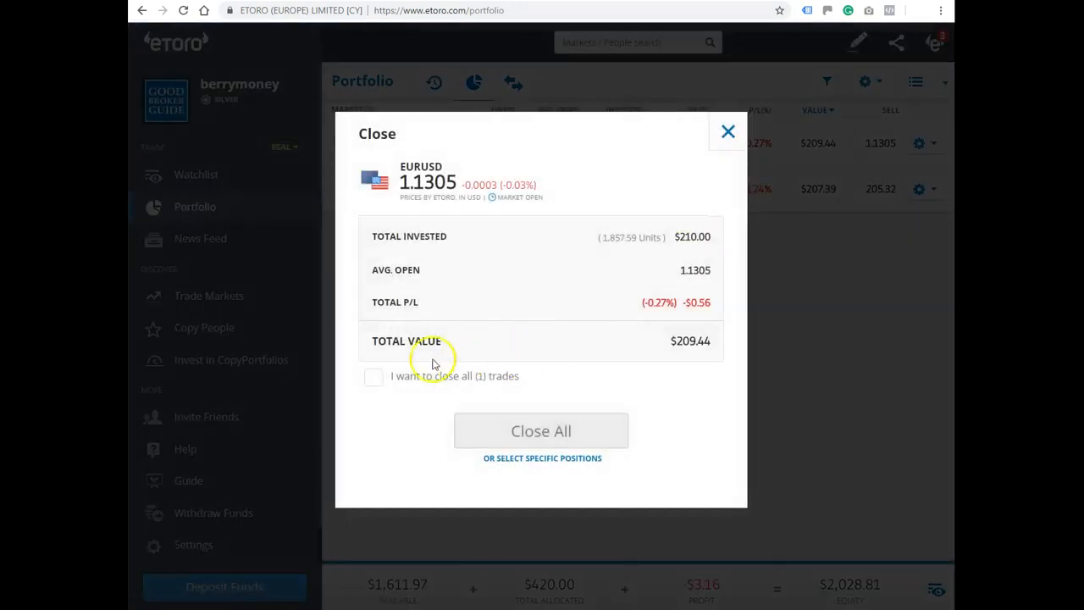
{"action": "left_click", "coordinate": [385, 378]}
{"action": "left_click", "coordinate": [527, 431]}
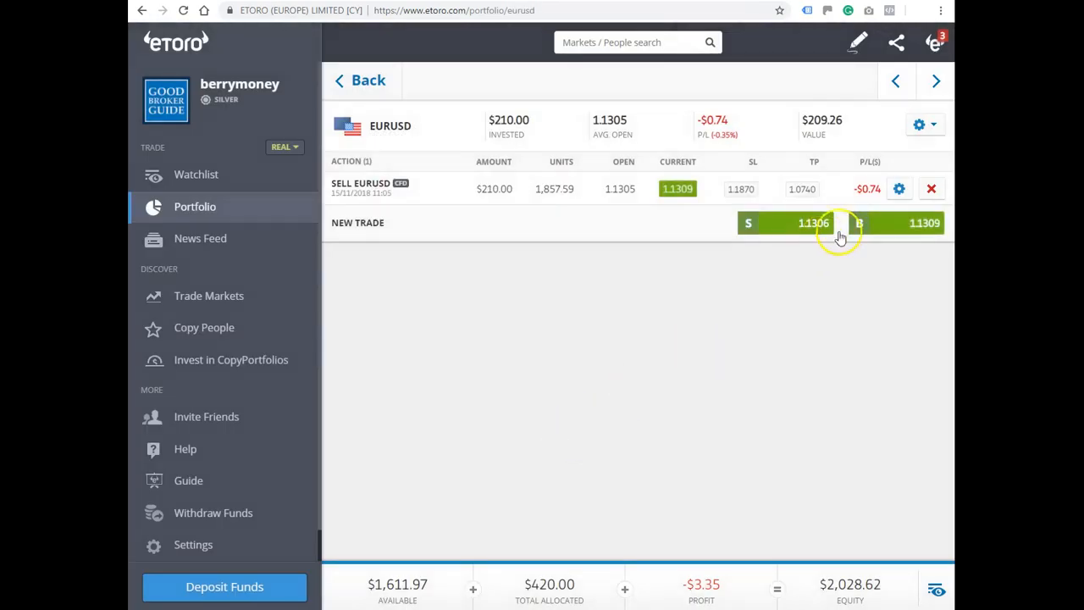
{"action": "left_click", "coordinate": [932, 136]}
{"action": "left_click", "coordinate": [835, 175]}
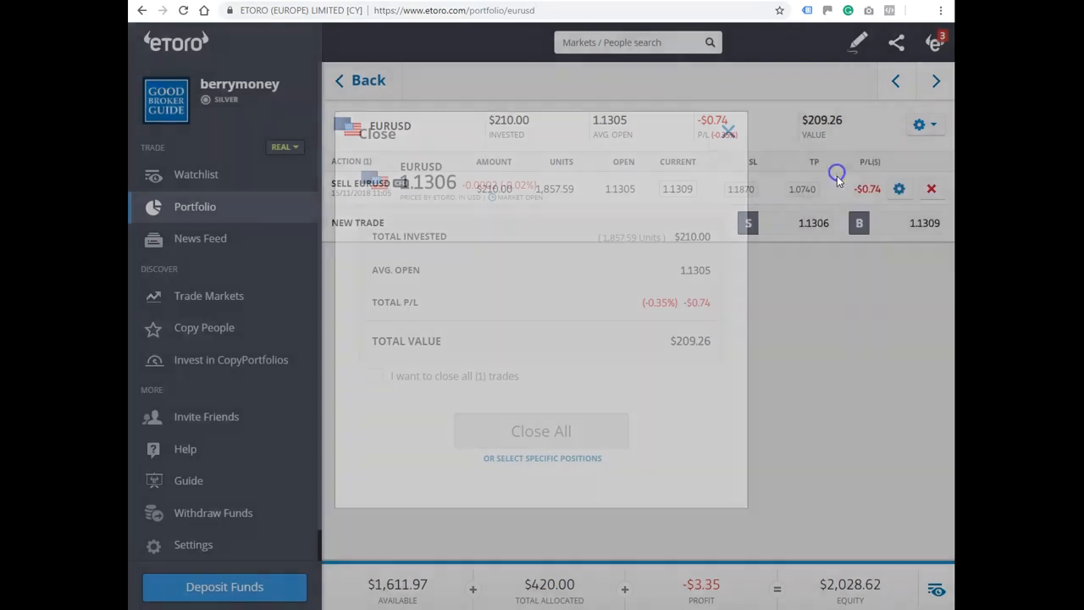
{"action": "left_click", "coordinate": [385, 377]}
{"action": "left_click", "coordinate": [558, 433]}
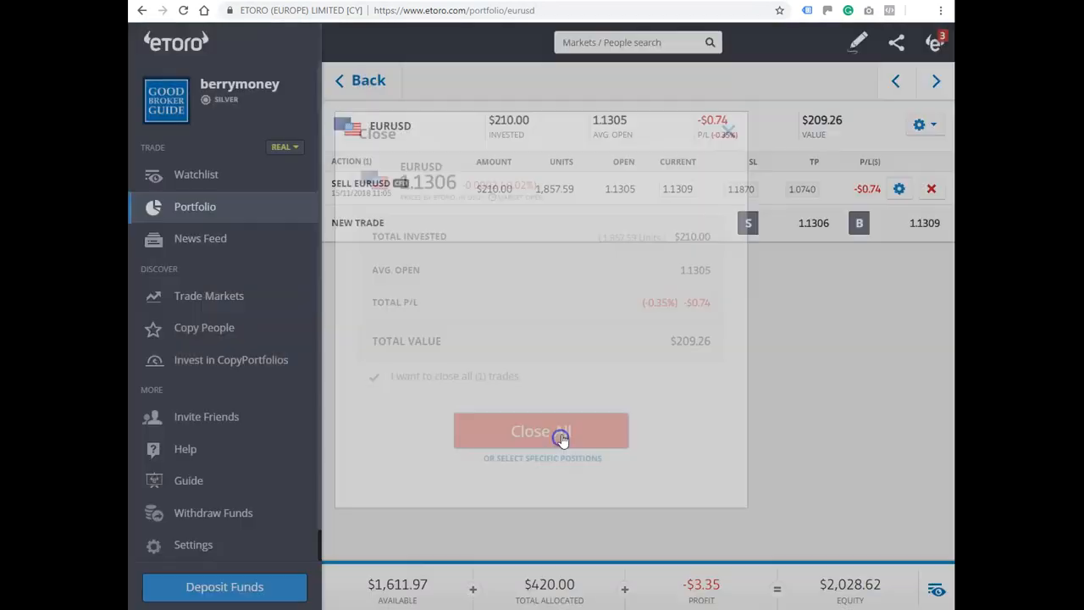
{"action": "left_click", "coordinate": [721, 146]}
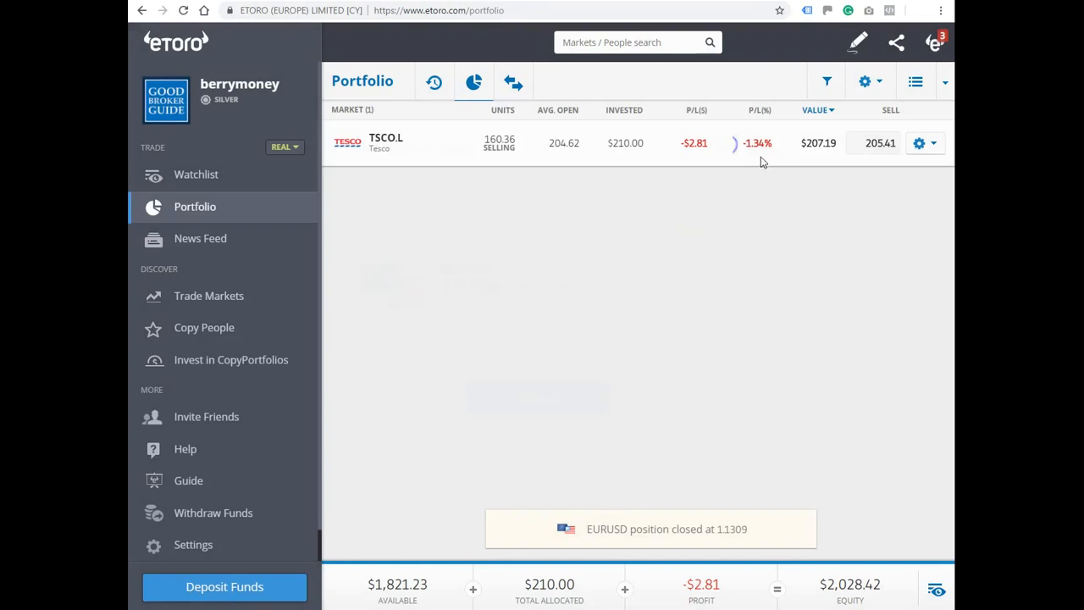
Close all trades in the Tesco (TSCO.L) position and dismiss the prompt to share it
{"action": "left_click", "coordinate": [931, 145]}
{"action": "left_click", "coordinate": [826, 189]}
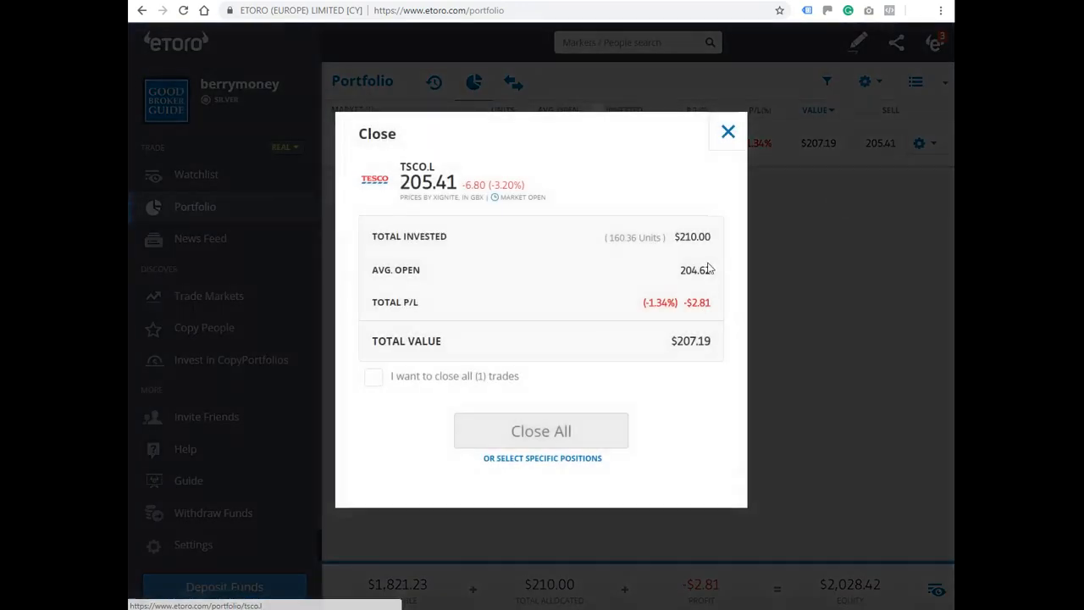
{"action": "left_click", "coordinate": [379, 378]}
{"action": "left_click", "coordinate": [487, 430]}
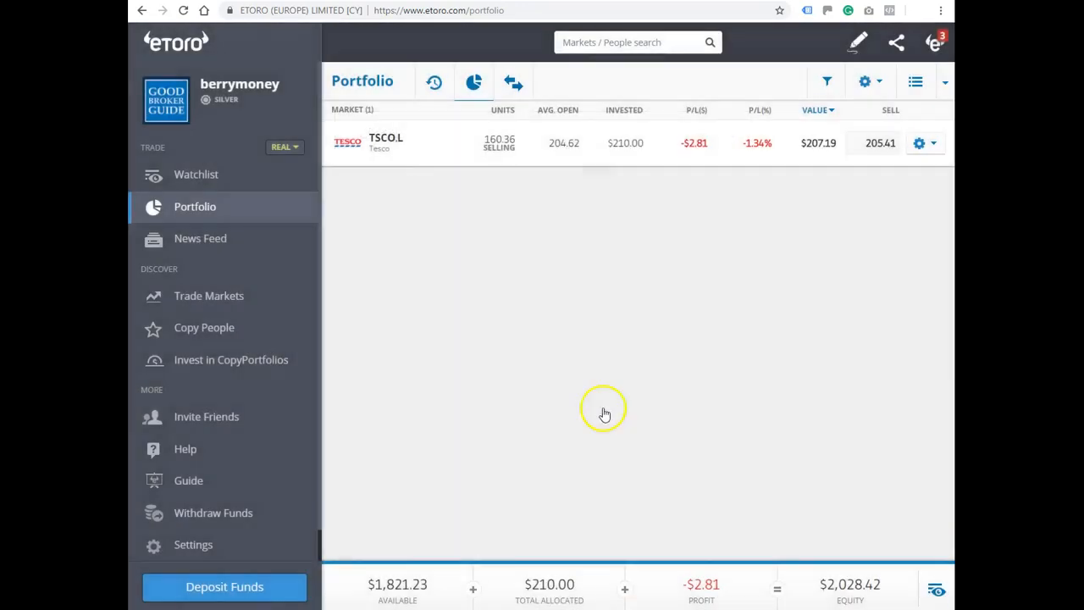
{"action": "left_click", "coordinate": [722, 144]}
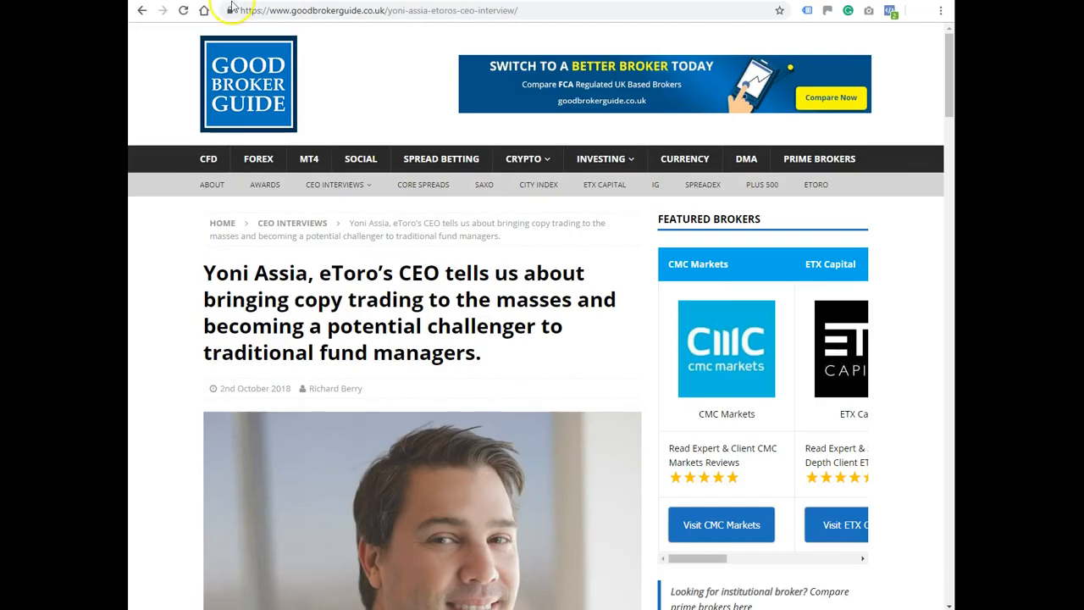
Open the eToro page on the Good Broker Guide website and bring up its client review submission form
{"action": "left_click", "coordinate": [817, 184]}
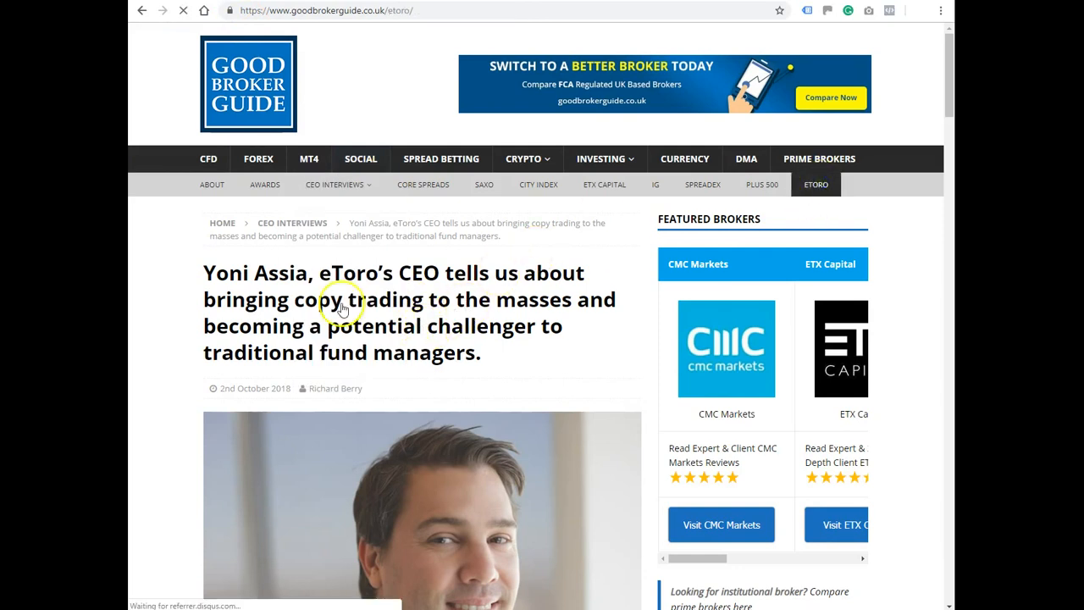
{"action": "scroll", "coordinate": [407, 334], "scroll_direction": "down", "scroll_amount": 2}
{"action": "scroll", "coordinate": [407, 335], "scroll_direction": "down", "scroll_amount": 15}
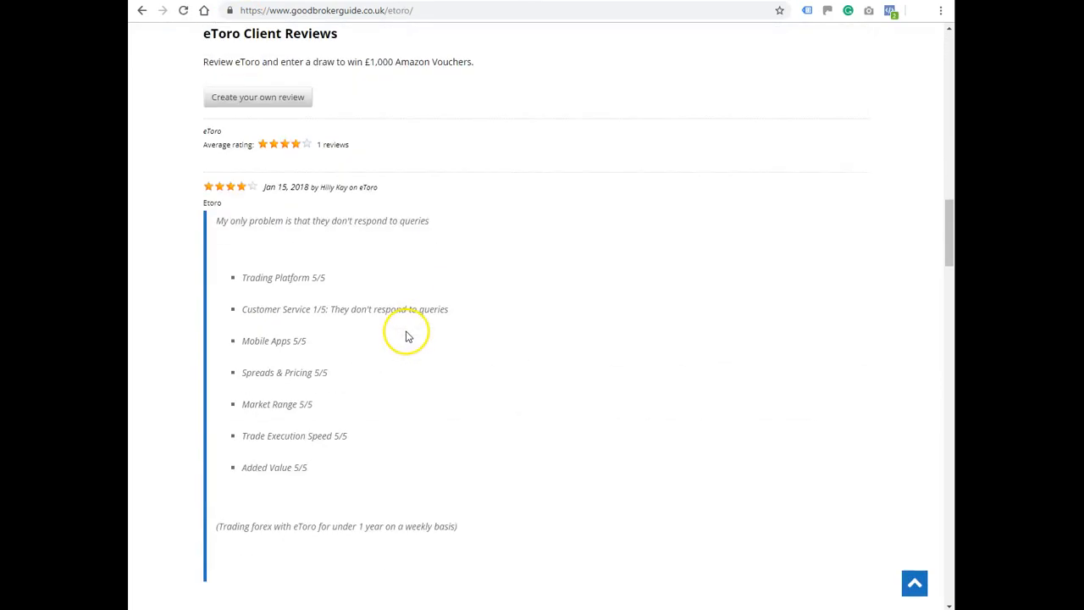
{"action": "scroll", "coordinate": [403, 334], "scroll_direction": "up", "scroll_amount": 3}
{"action": "left_click", "coordinate": [293, 297]}
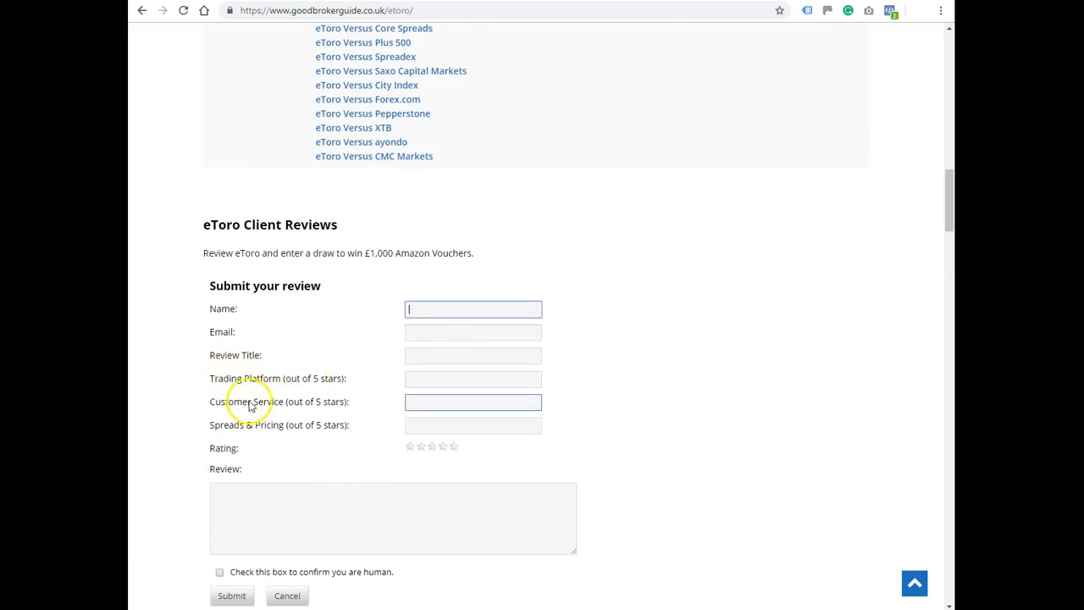
Read the existing eToro client review and its category ratings, then return to the page's key features overview
{"action": "scroll", "coordinate": [314, 425], "scroll_direction": "down", "scroll_amount": 5}
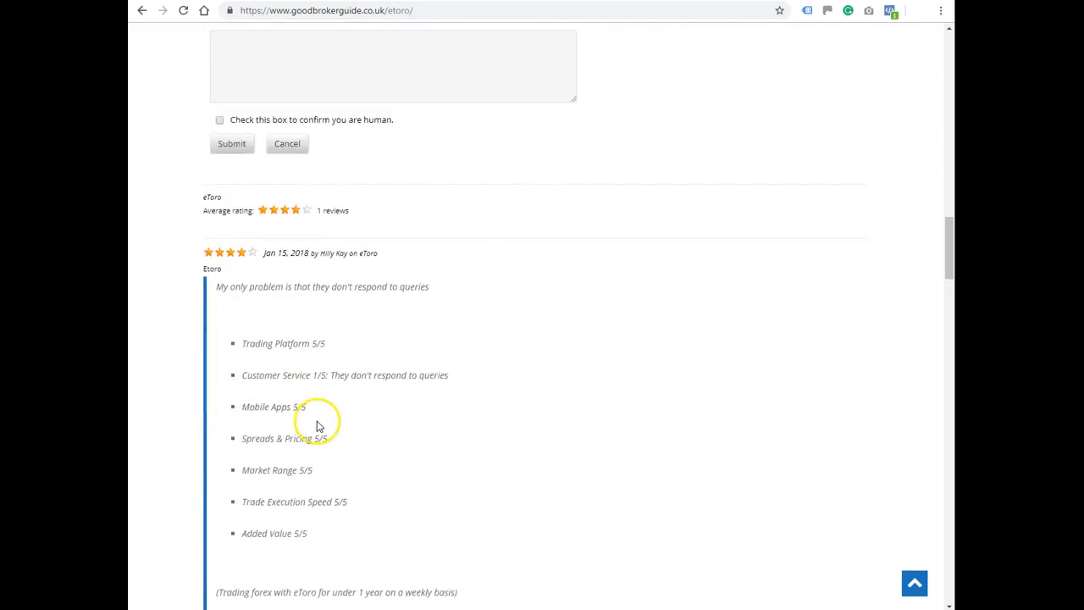
{"action": "scroll", "coordinate": [319, 426], "scroll_direction": "down", "scroll_amount": 1}
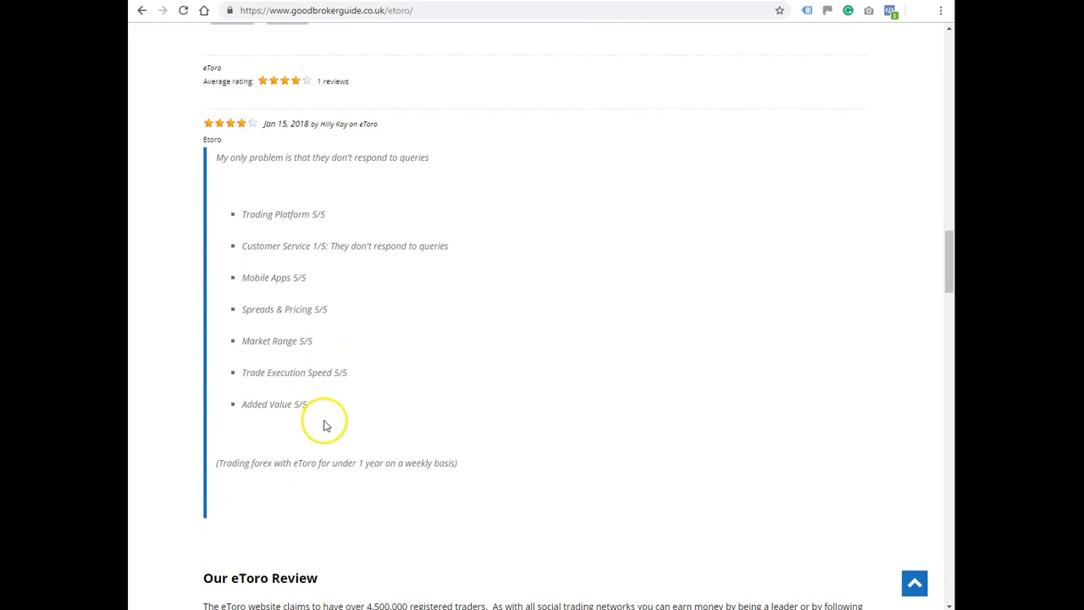
{"action": "scroll", "coordinate": [323, 425], "scroll_direction": "up", "scroll_amount": 20}
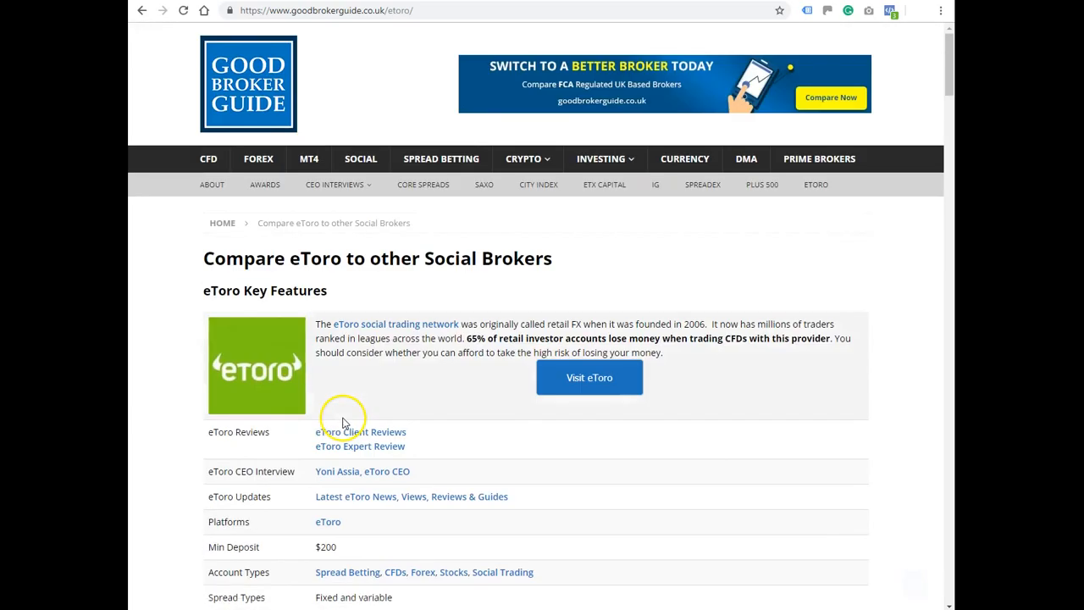